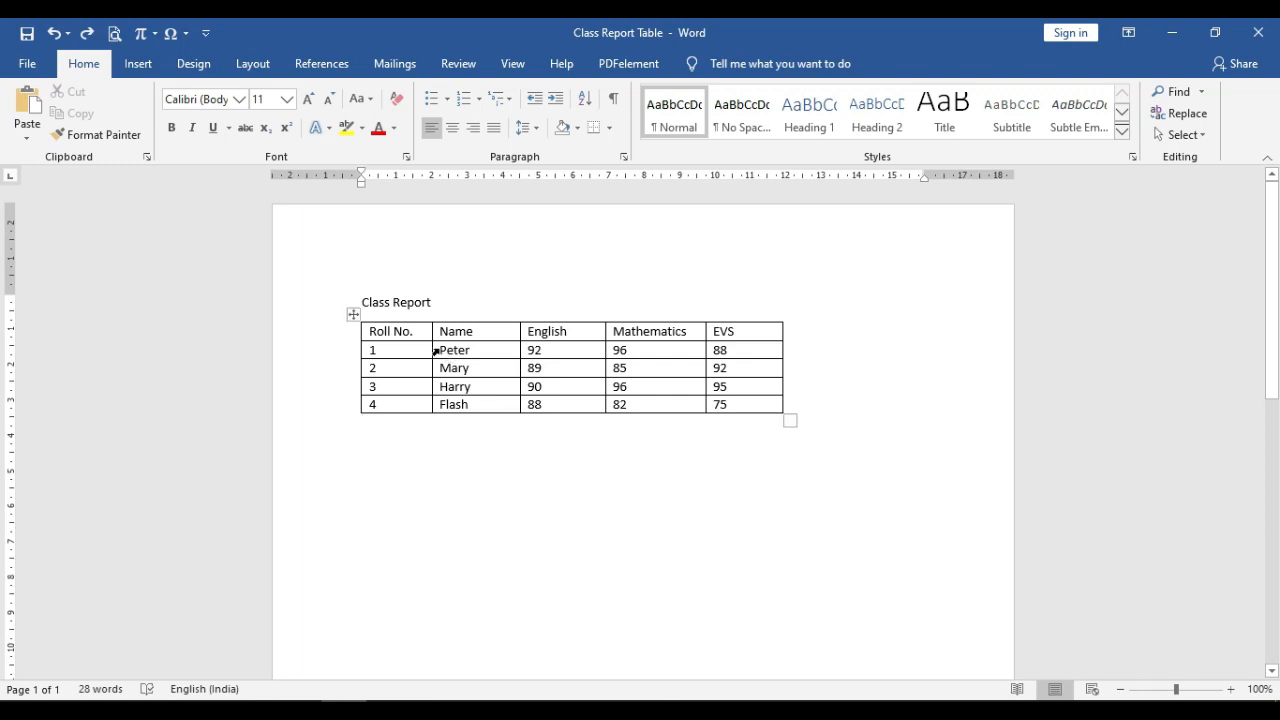
Step: Apply centre, right and then justified alignment to the first student's name in the table's Name column
double_click(478, 350)
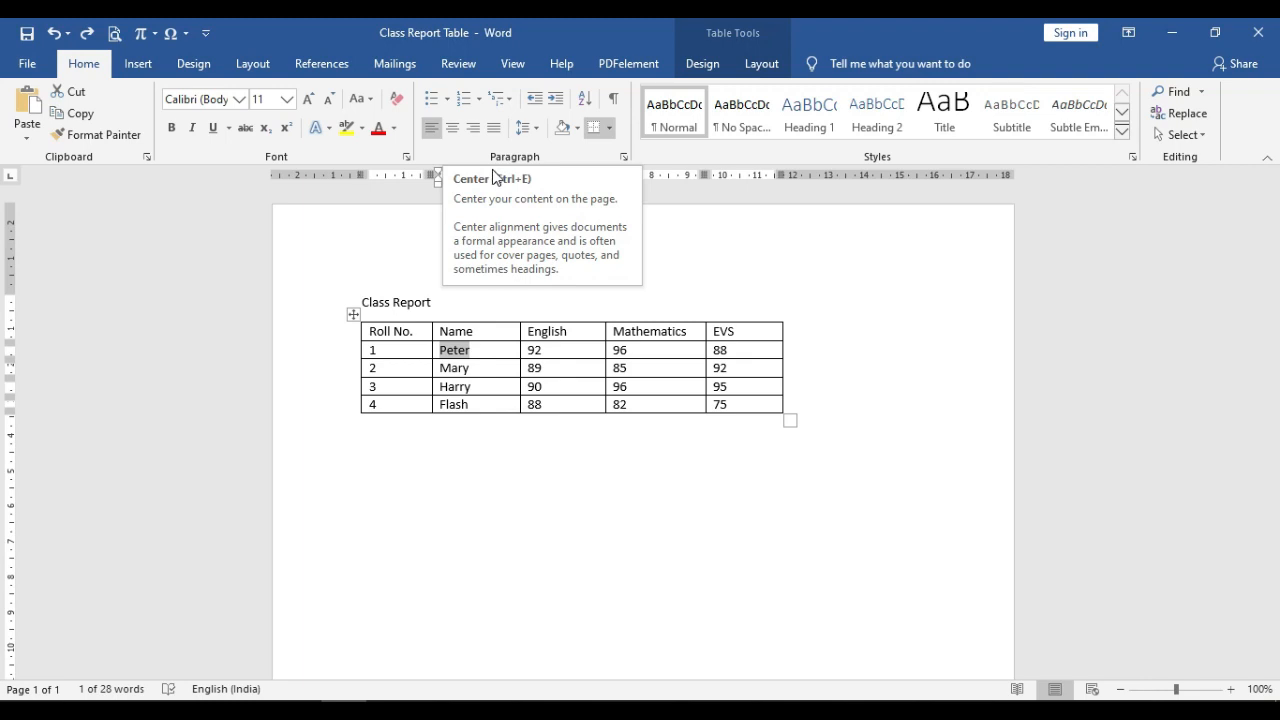
click(452, 128)
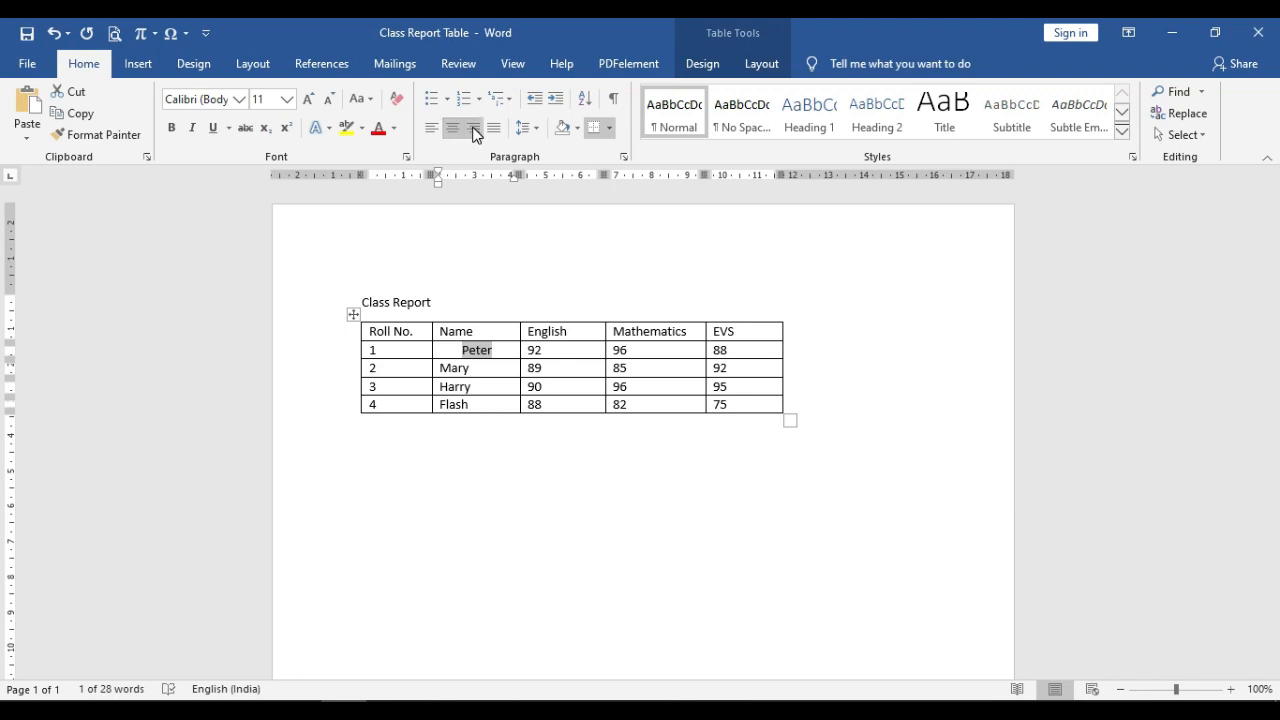
click(474, 129)
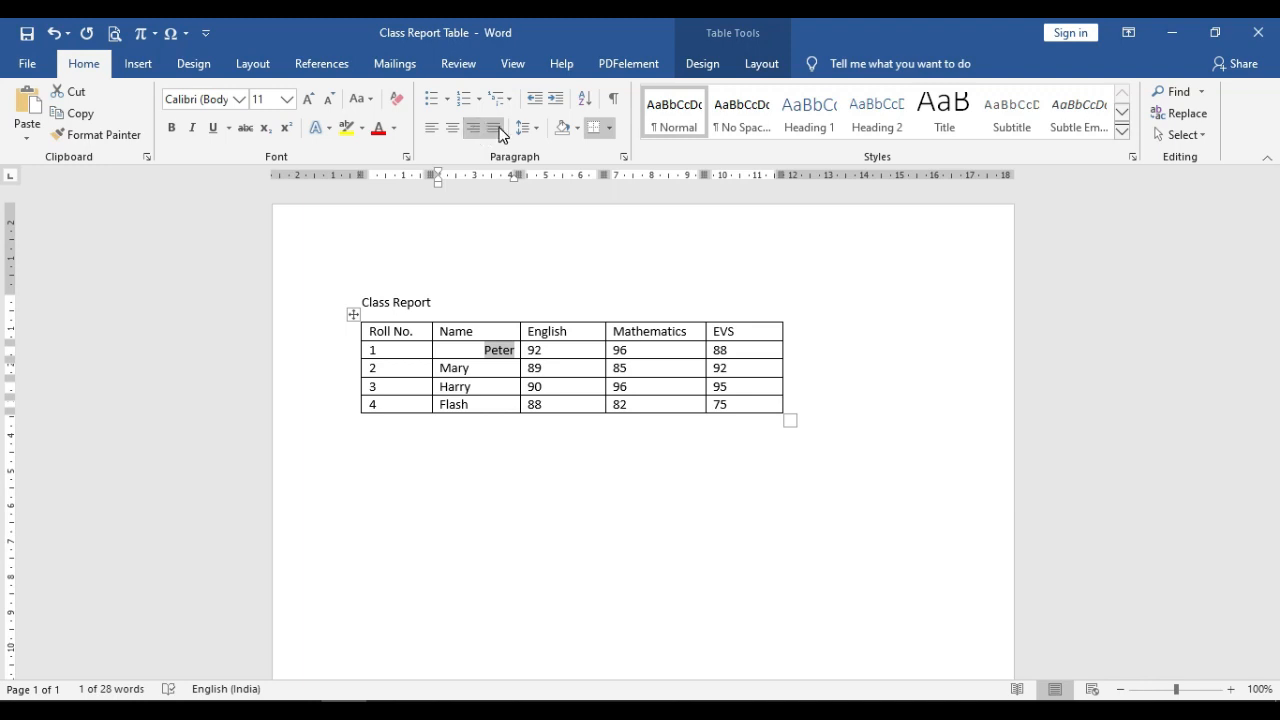
click(497, 130)
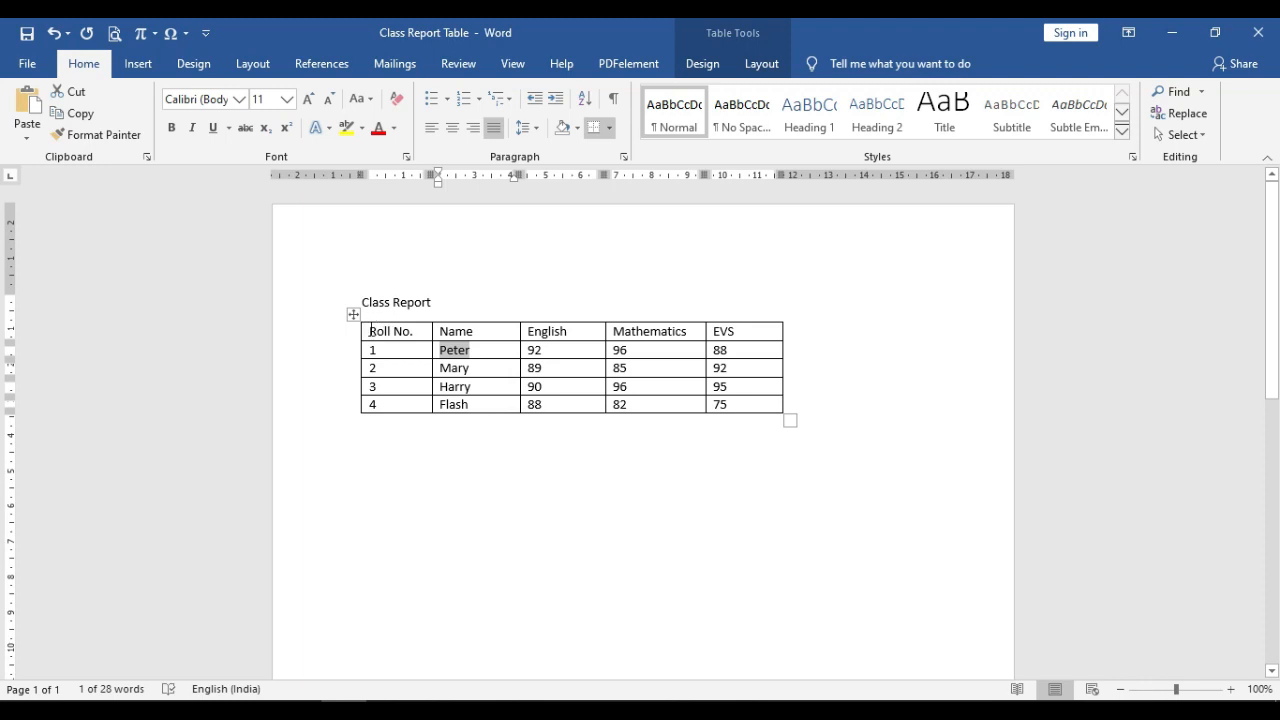
Step: Try centre, right and justified alignment on the table's header row, then return it to left alignment
drag(368, 331, 725, 331)
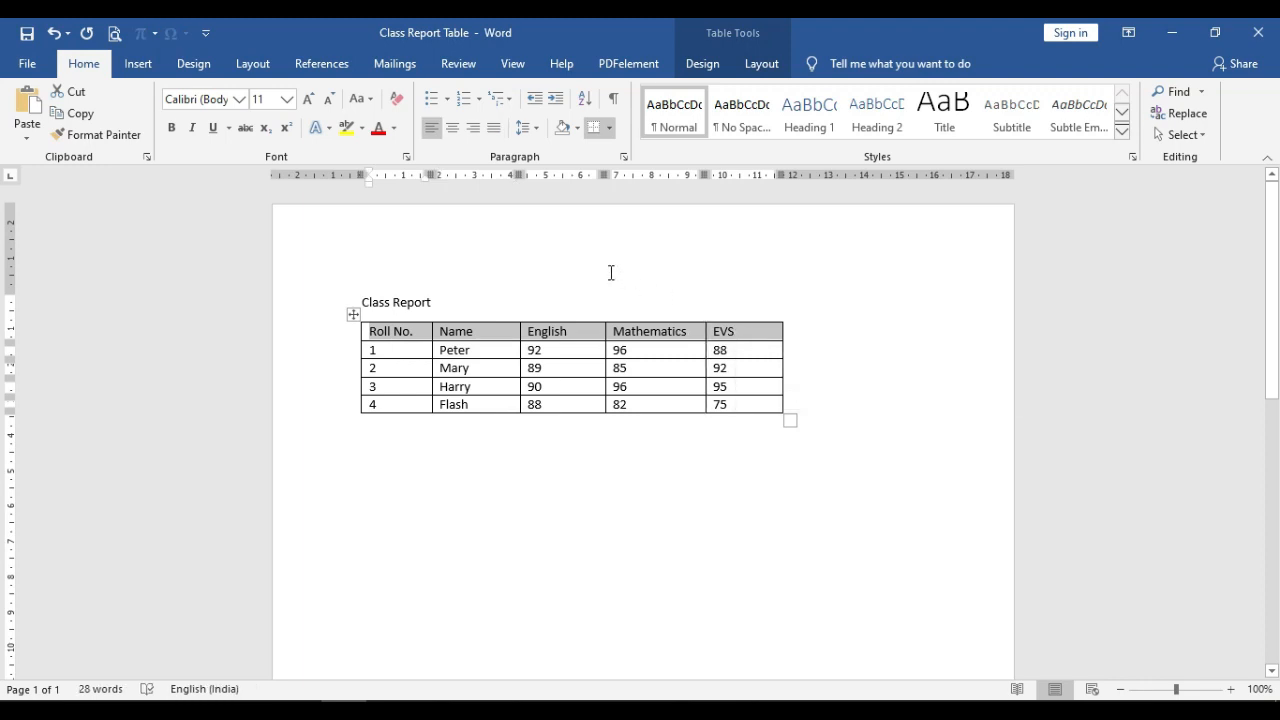
click(458, 138)
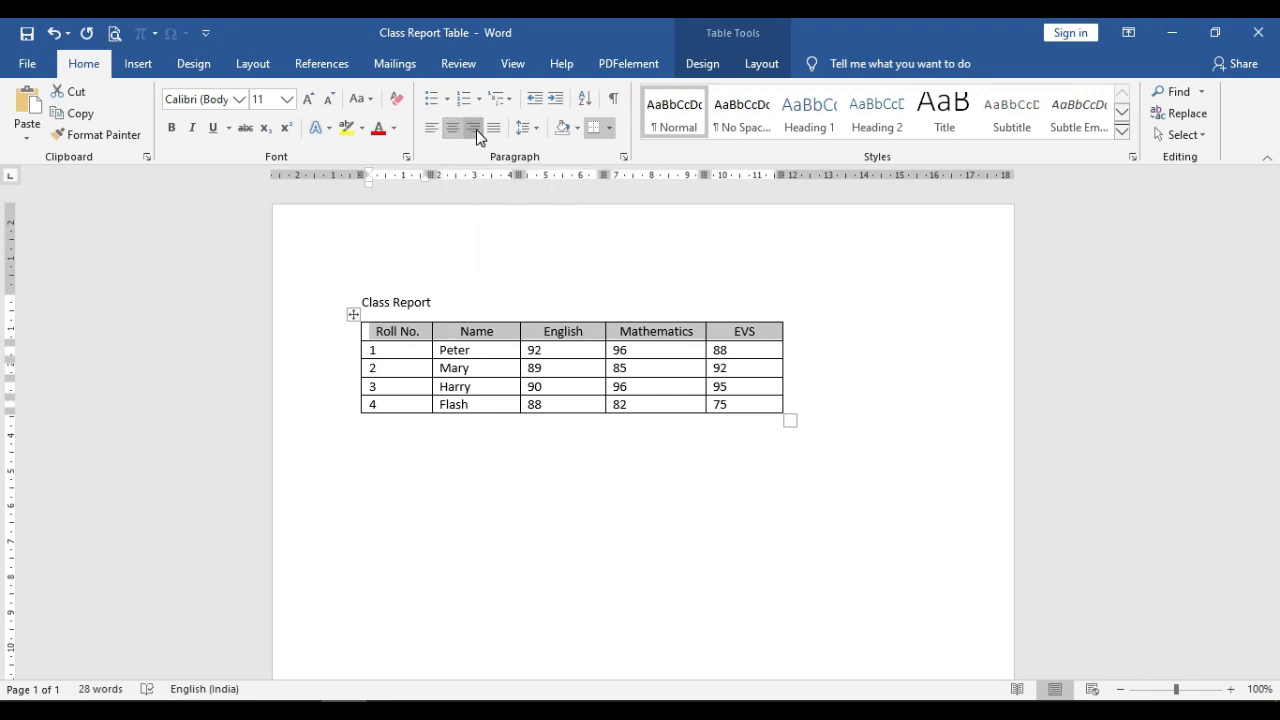
click(476, 129)
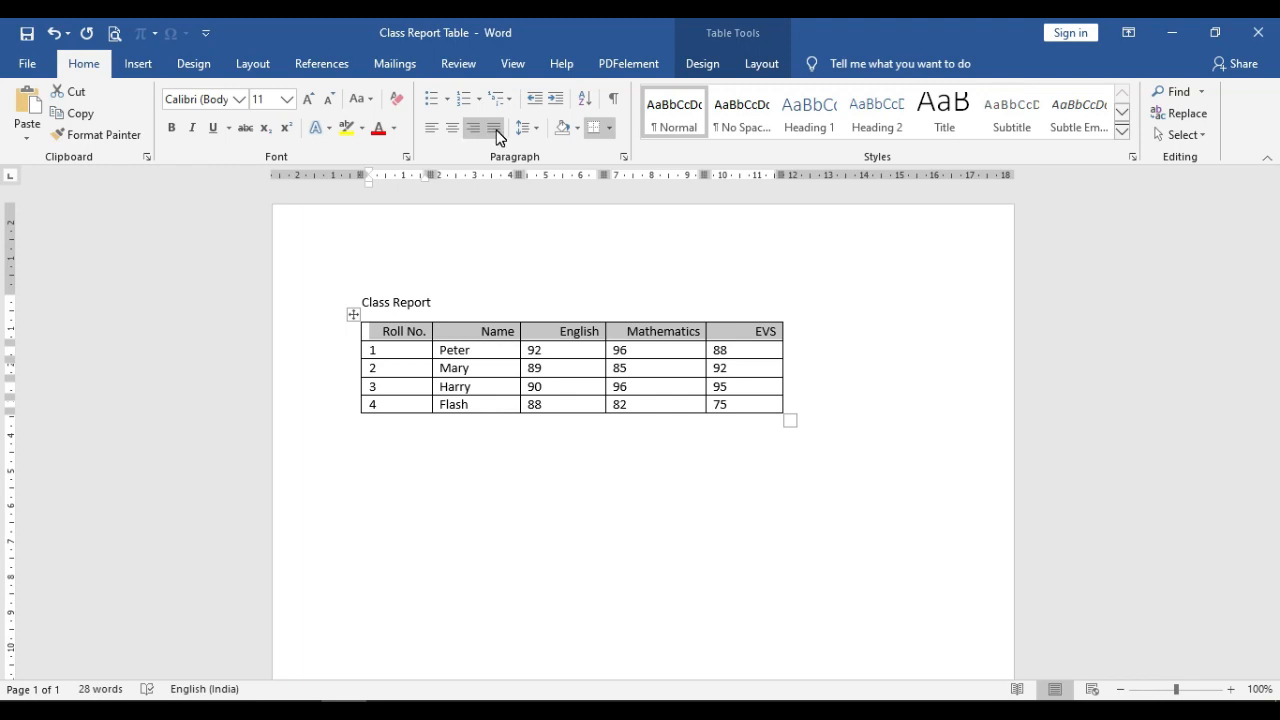
click(497, 136)
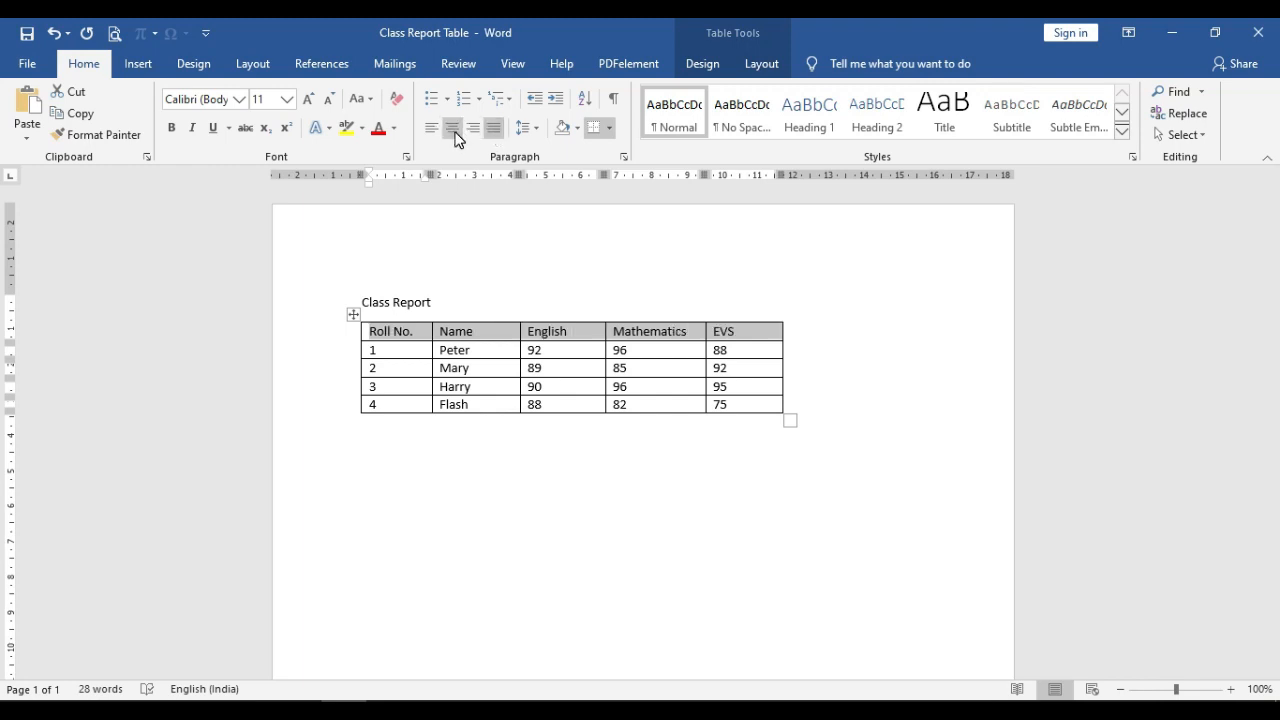
click(456, 138)
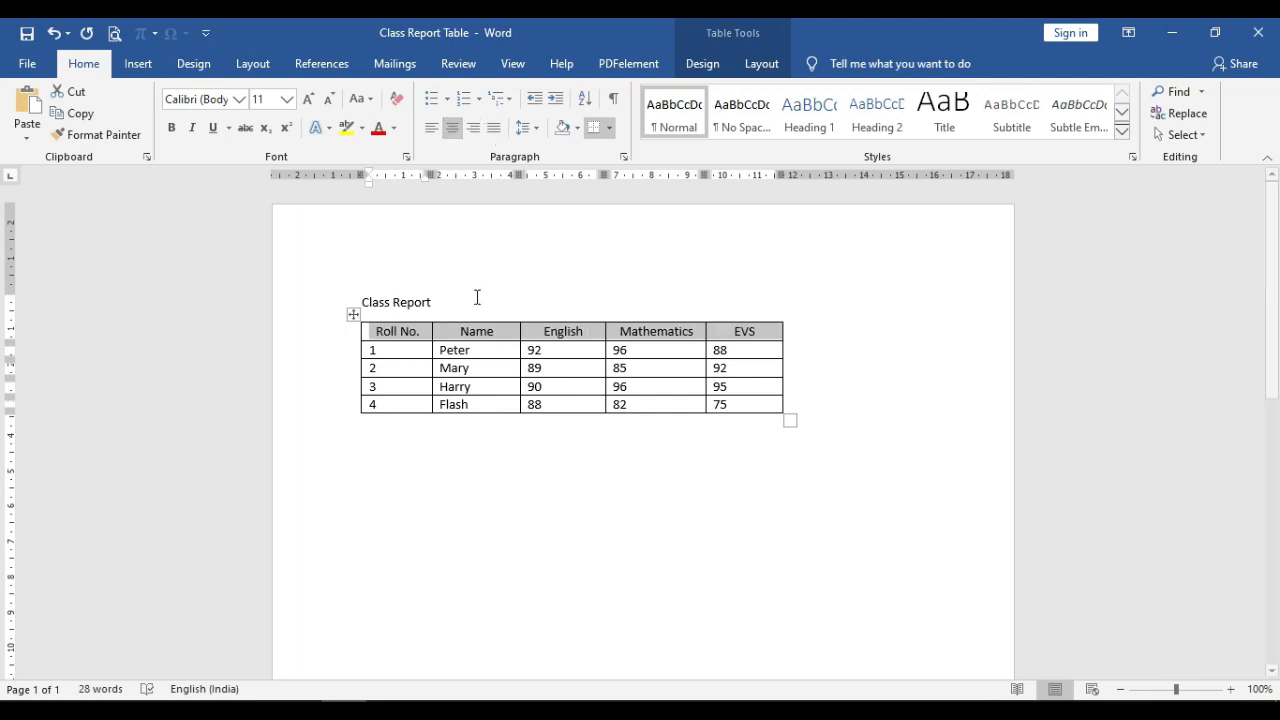
click(474, 131)
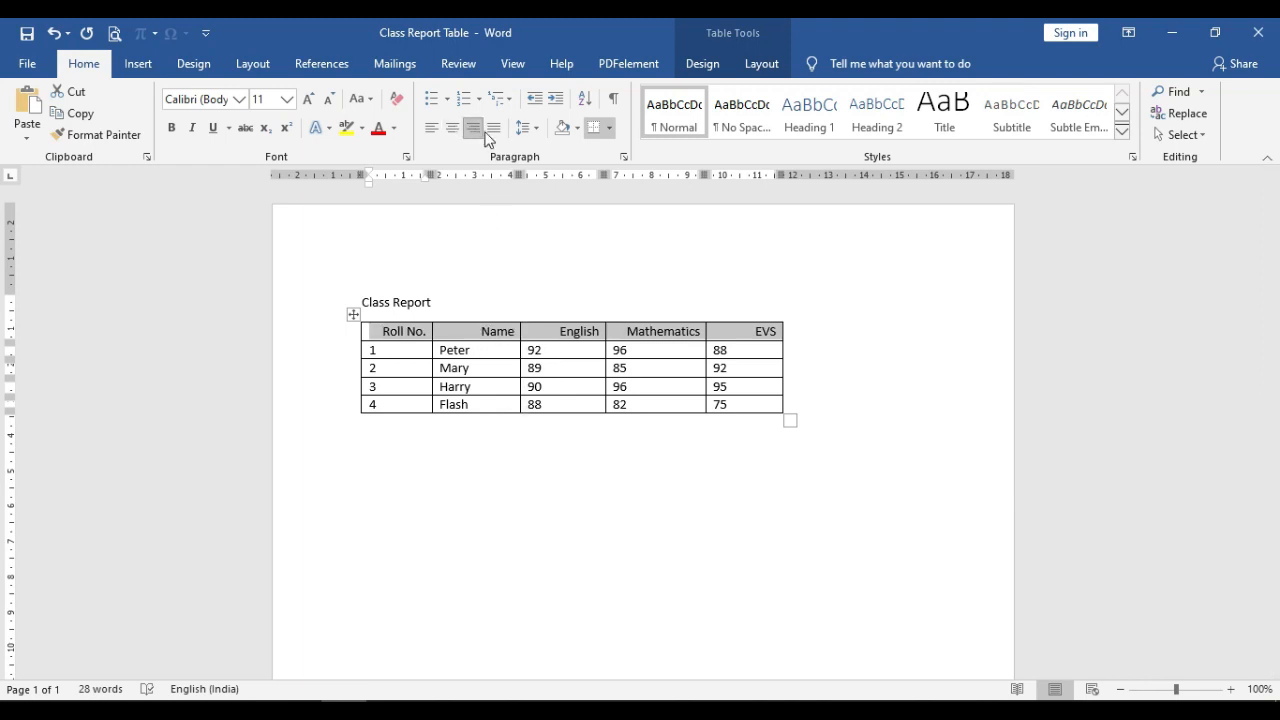
click(491, 132)
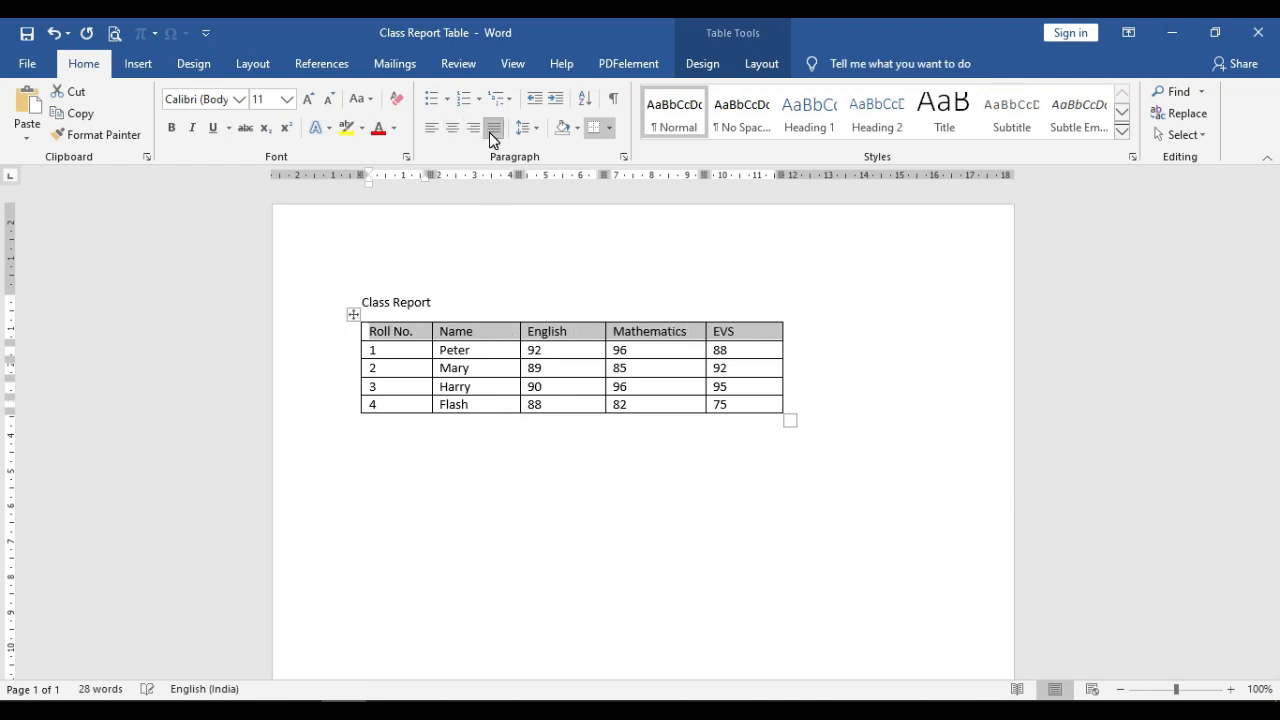
click(432, 136)
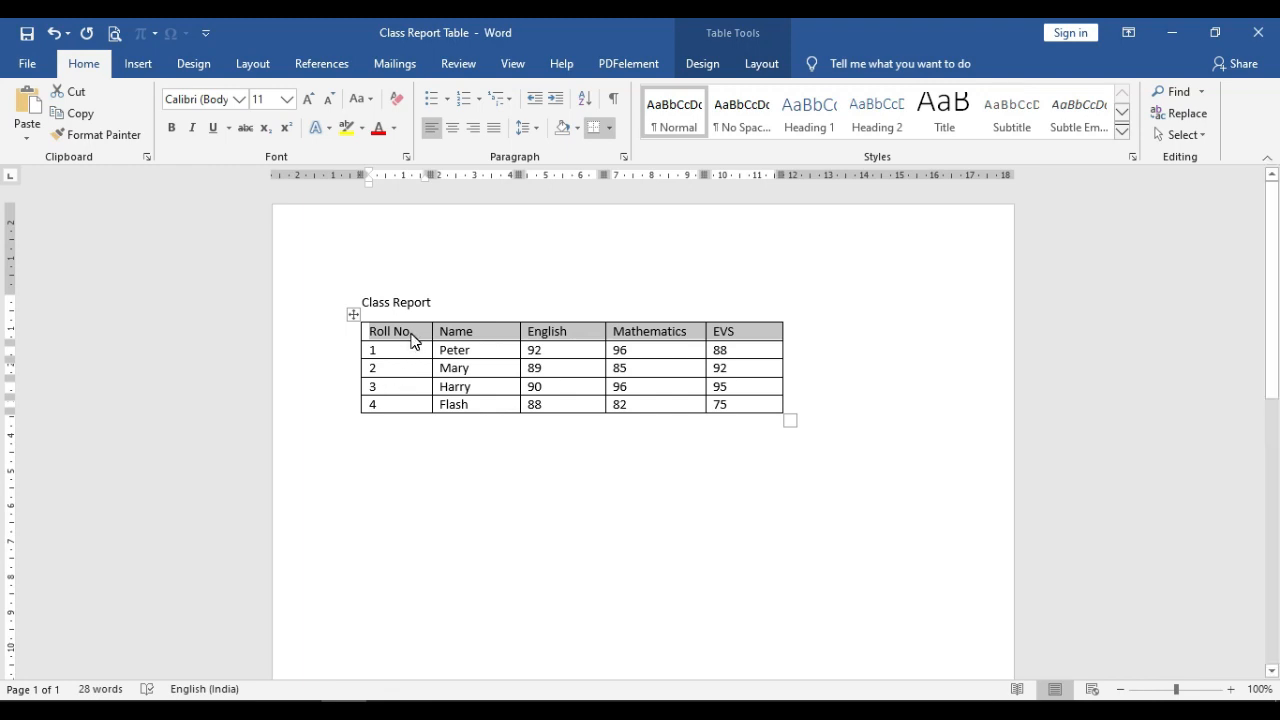
Step: Try centre, right and justified alignment on roll numbers 1 to 4, then return them to left alignment and deselect
drag(395, 351, 396, 405)
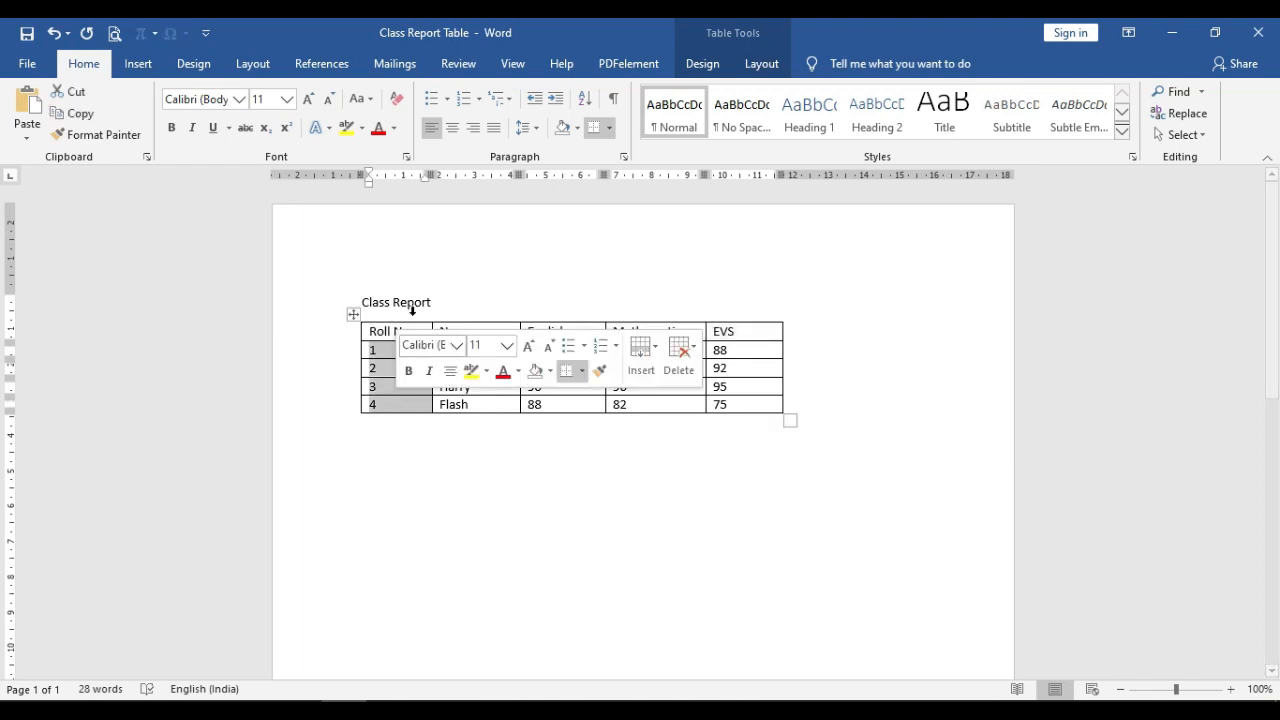
click(452, 128)
click(479, 126)
click(494, 132)
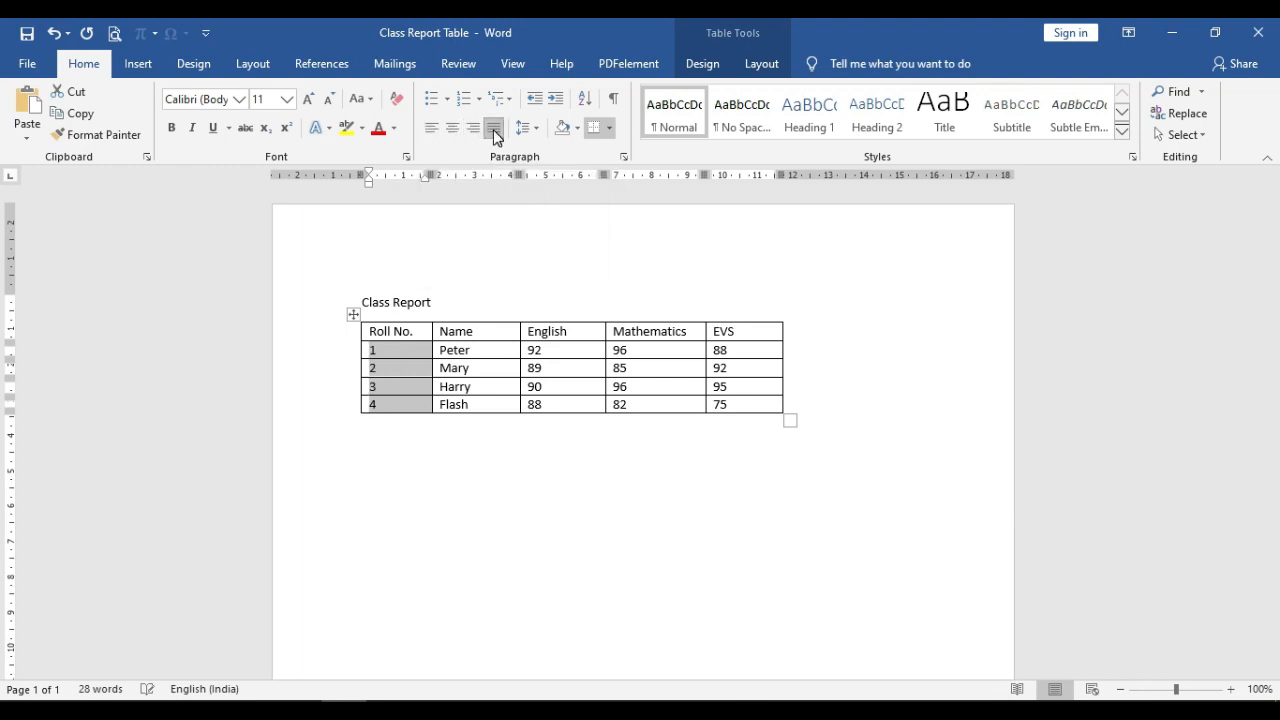
click(493, 131)
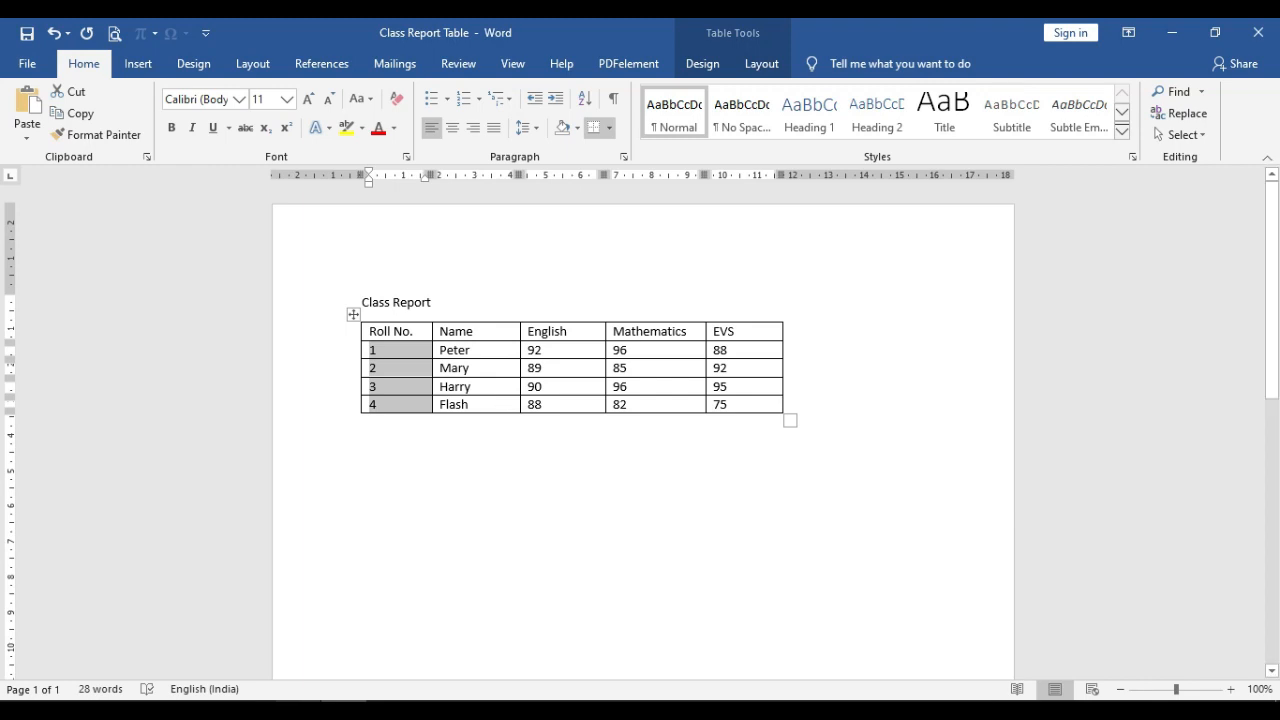
click(323, 538)
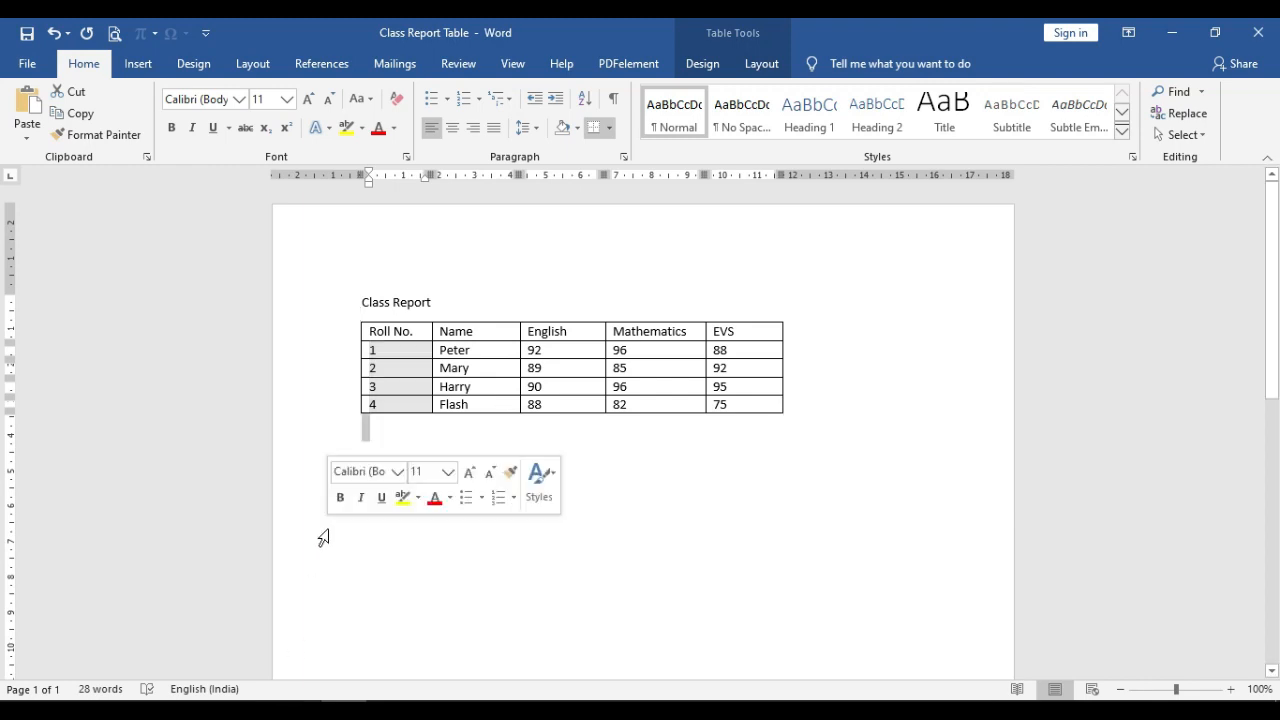
click(460, 434)
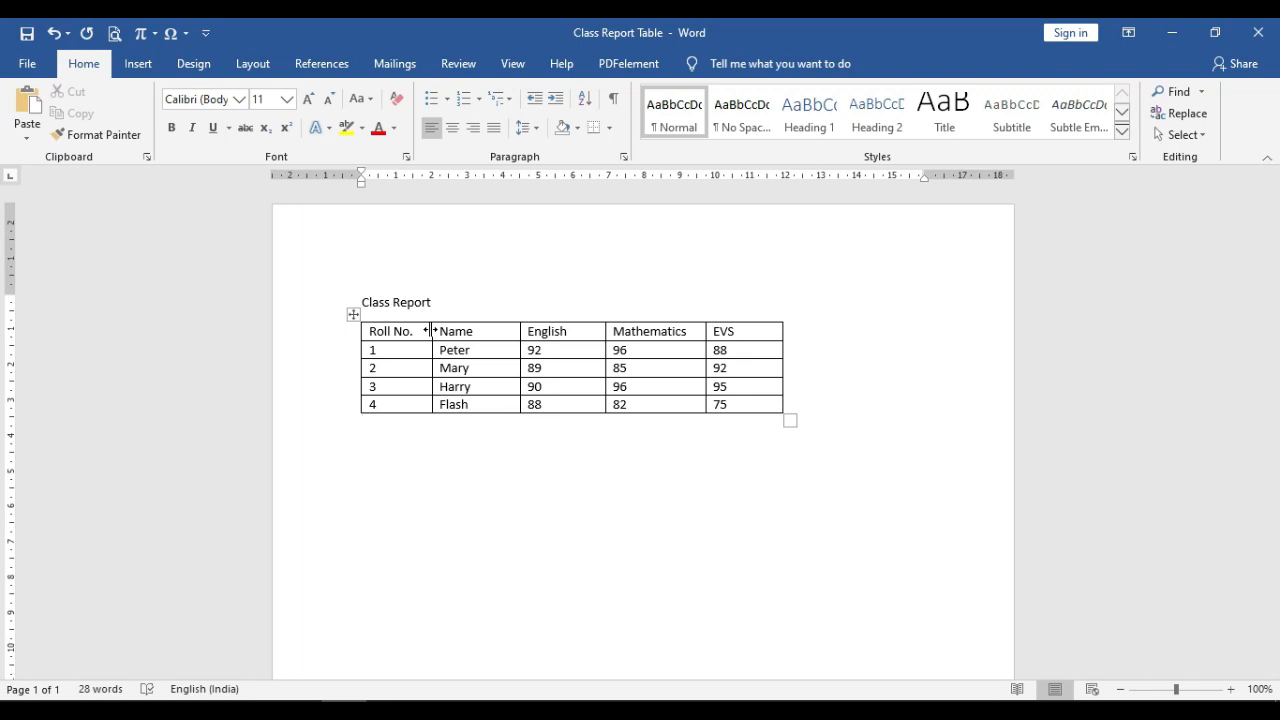
Step: Narrow the Roll No. and Mathematics columns and the English column to about 2.3 cm, and increase the header row's height to about 1.7 cm
drag(432, 331, 406, 335)
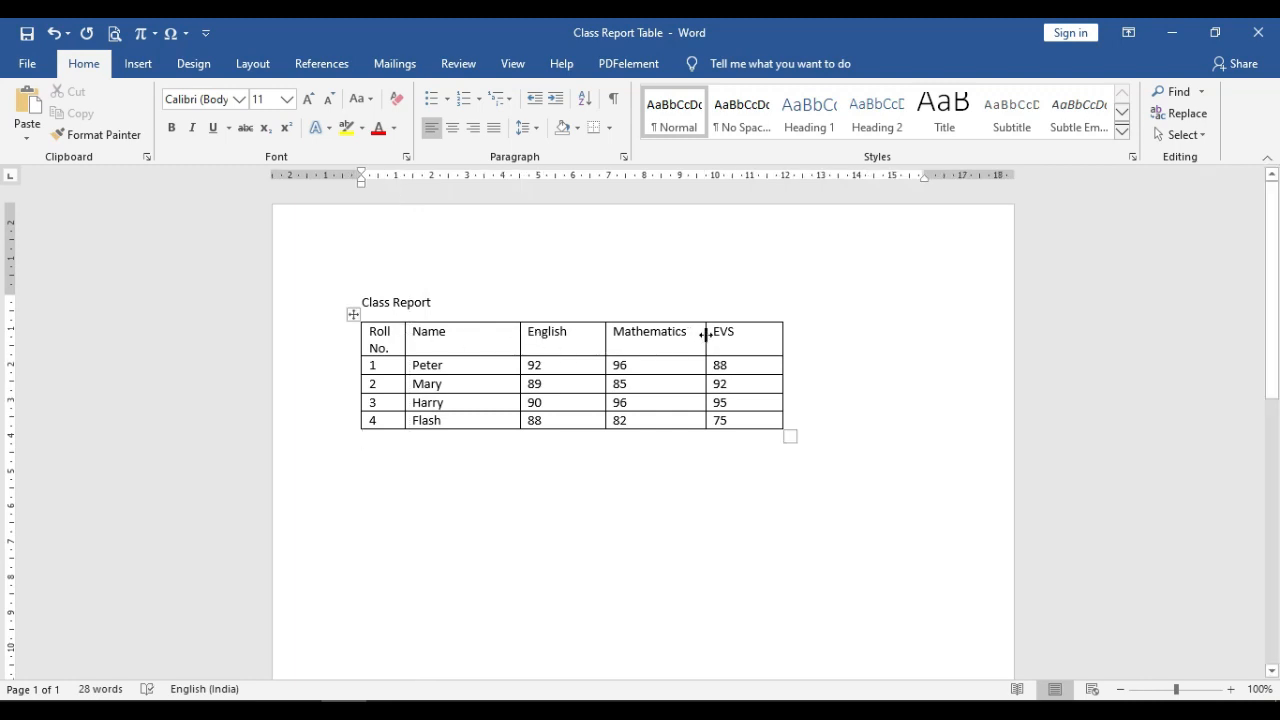
drag(706, 335, 689, 337)
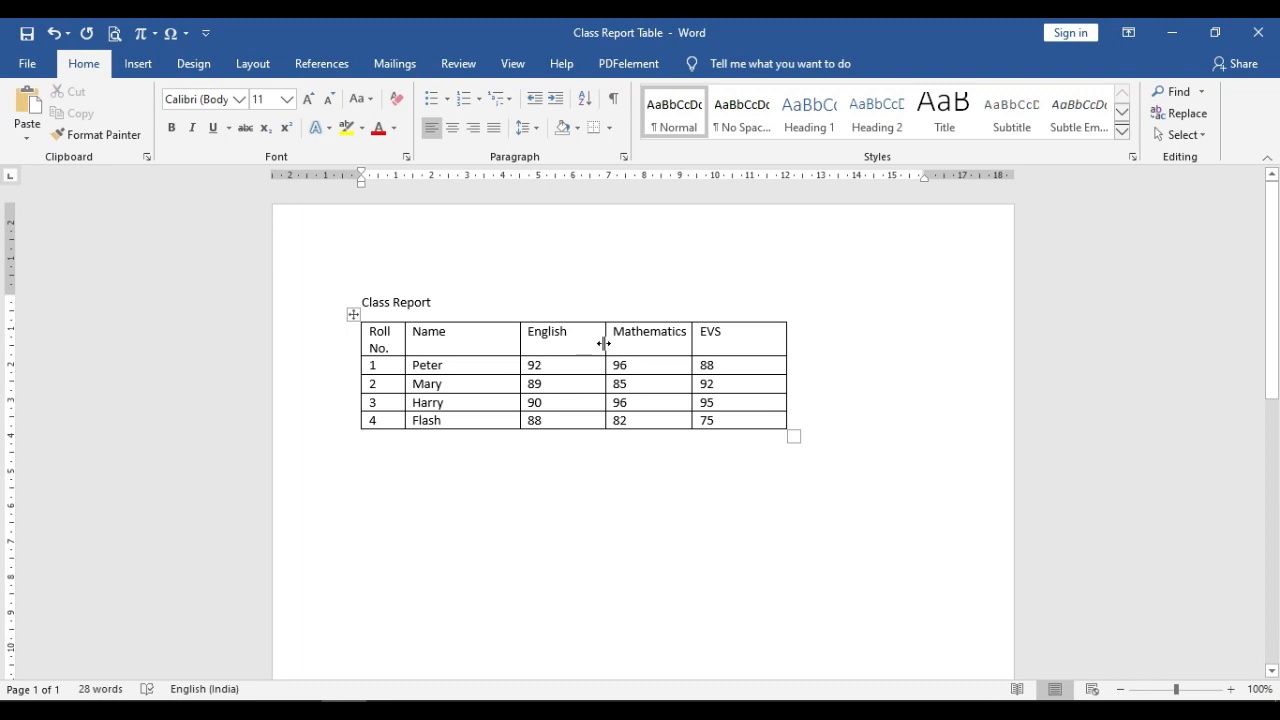
mouse_move(604, 343)
mouse_down()
mouse_move(619, 343)
mouse_move(597, 343)
mouse_up()
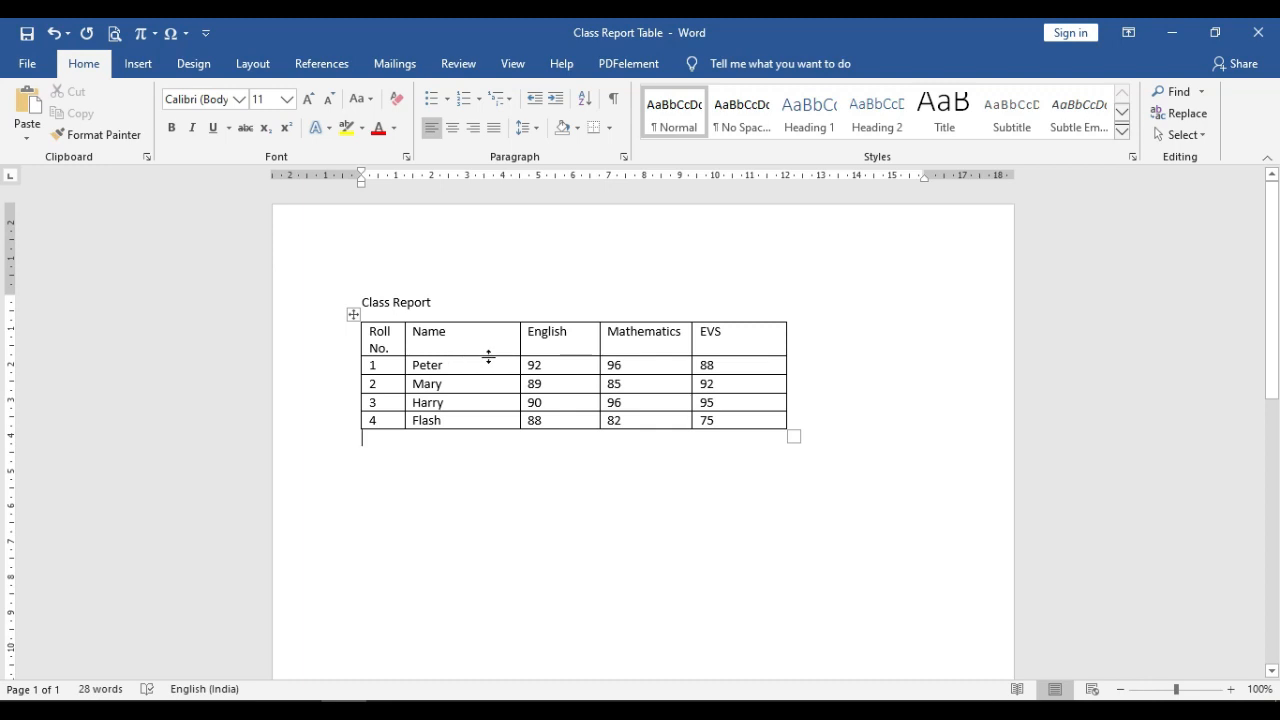
drag(492, 356, 490, 383)
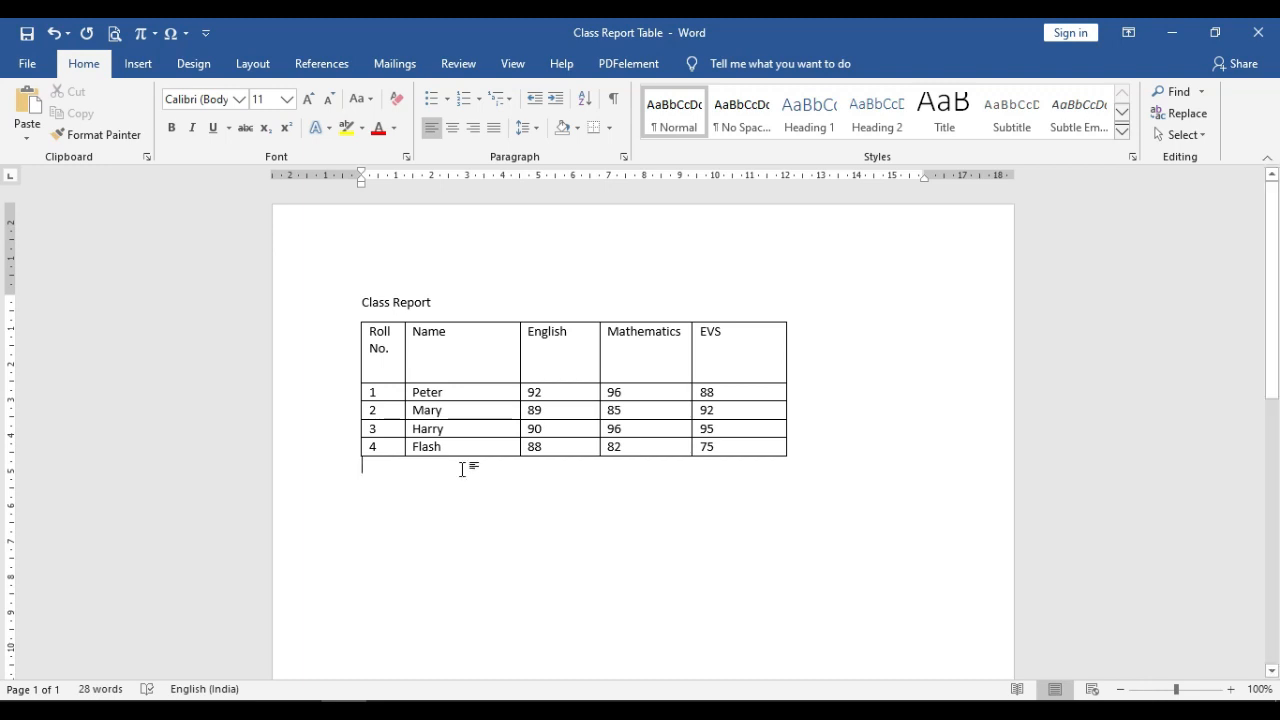
Step: AutoFit the Class Report table's columns to their contents
click(559, 359)
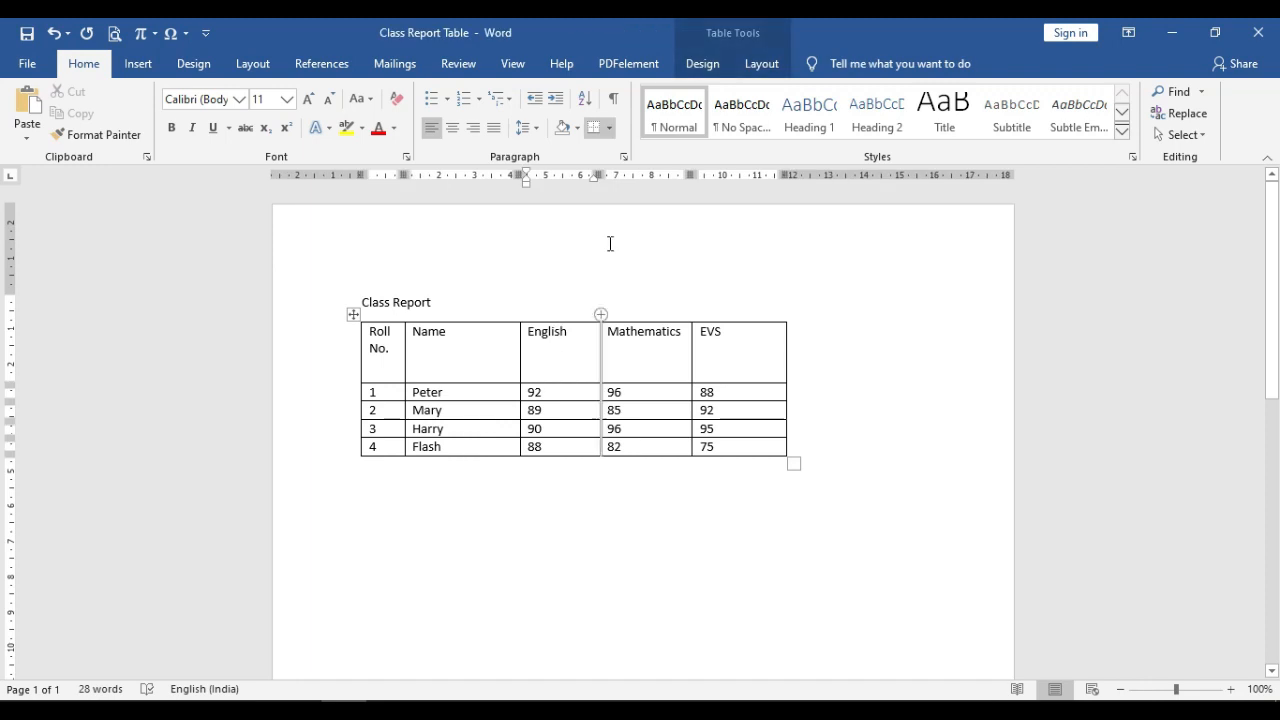
click(770, 69)
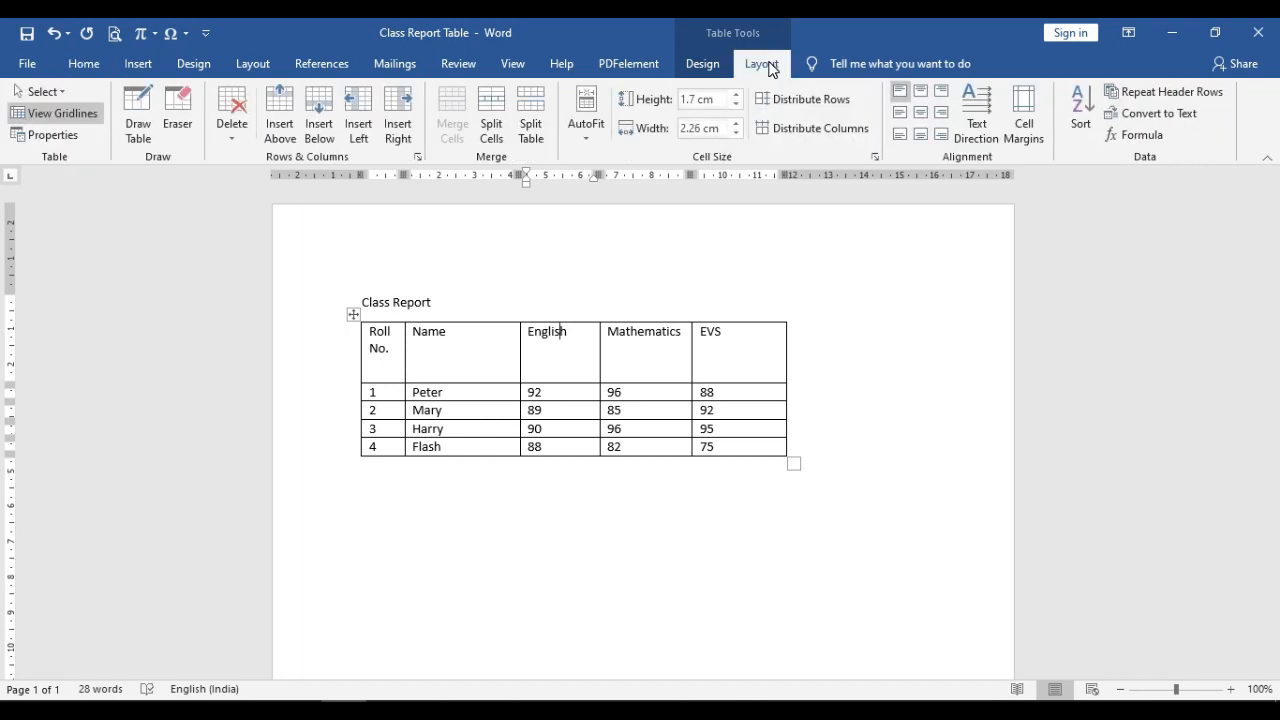
click(581, 137)
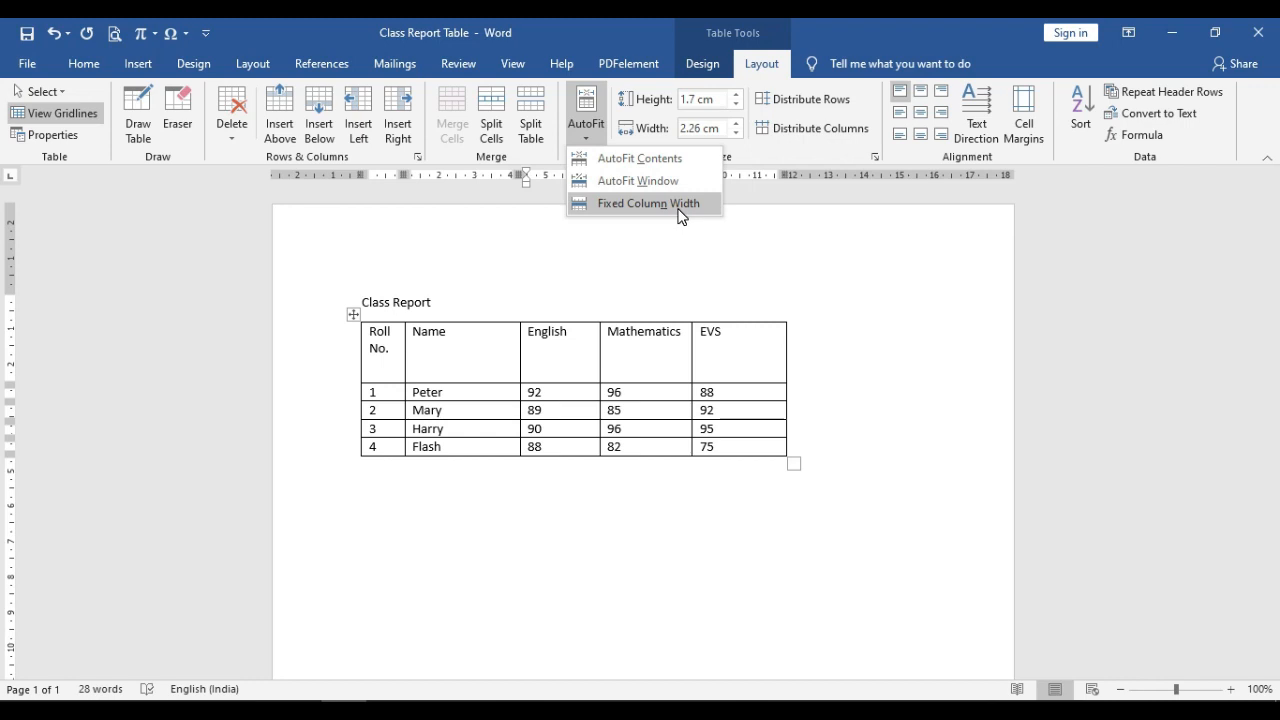
click(616, 158)
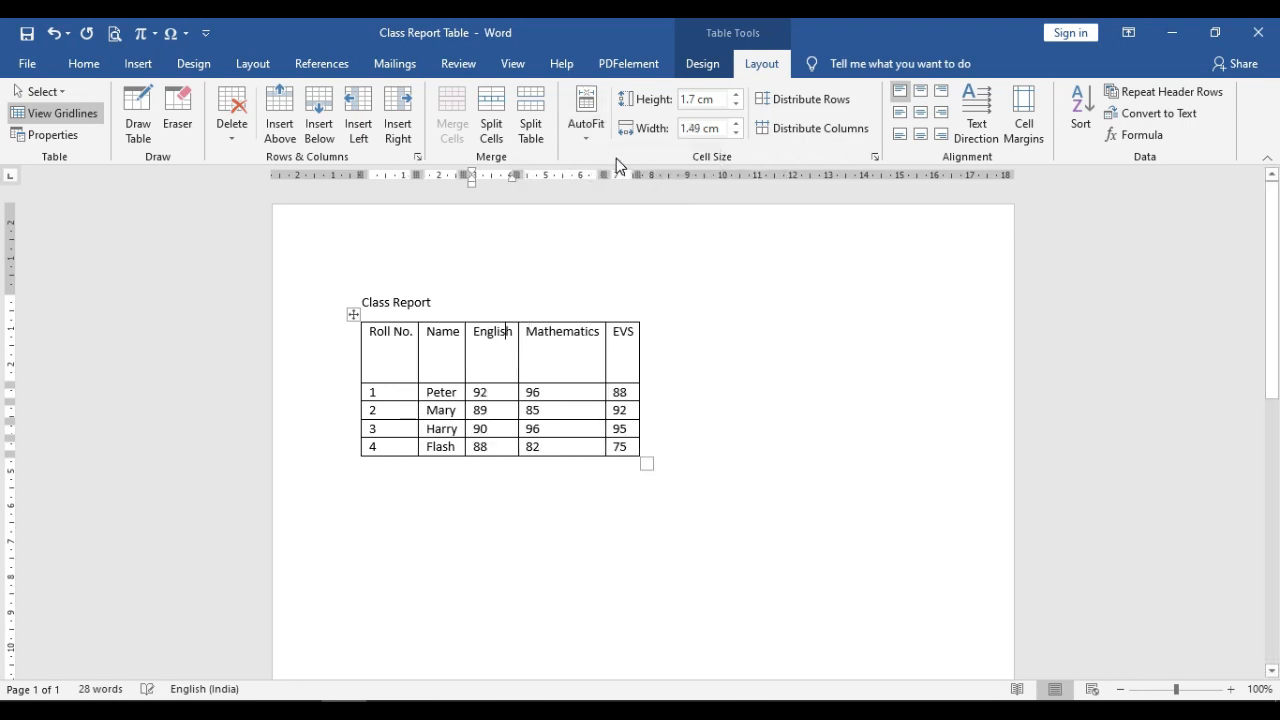
Step: AutoFit the table to the window width, then set it to fixed column width
click(589, 138)
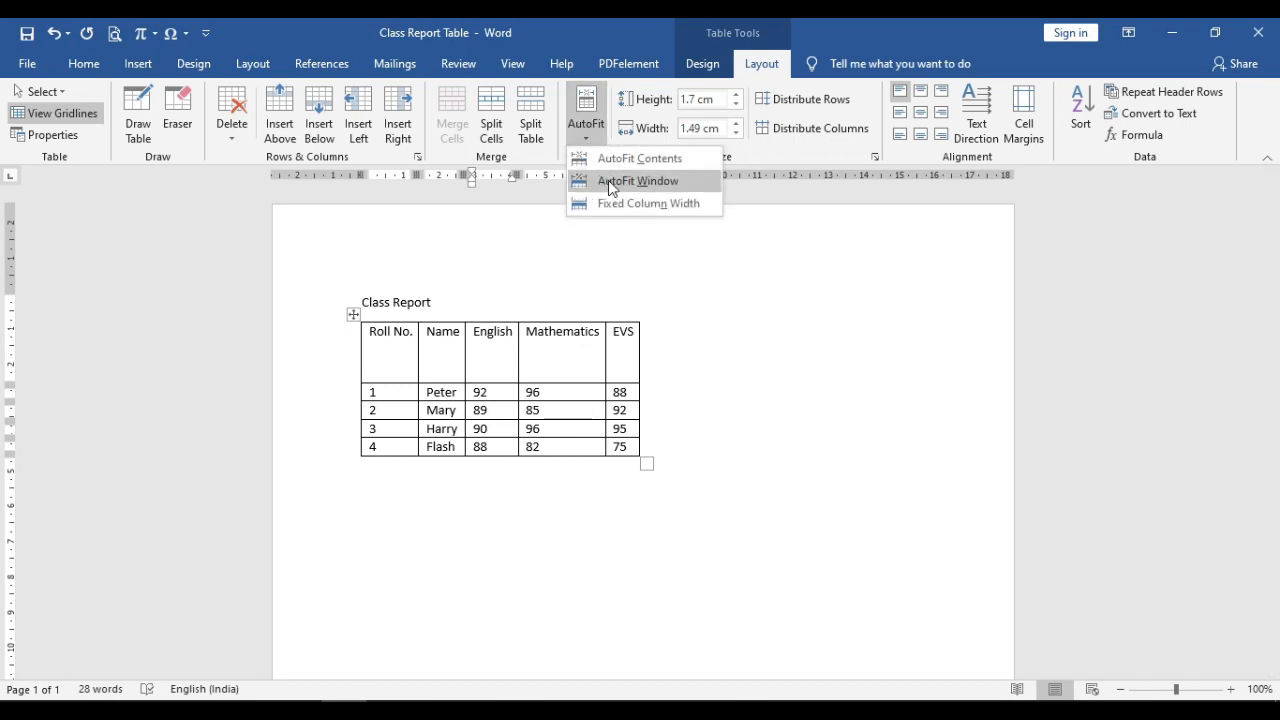
click(611, 181)
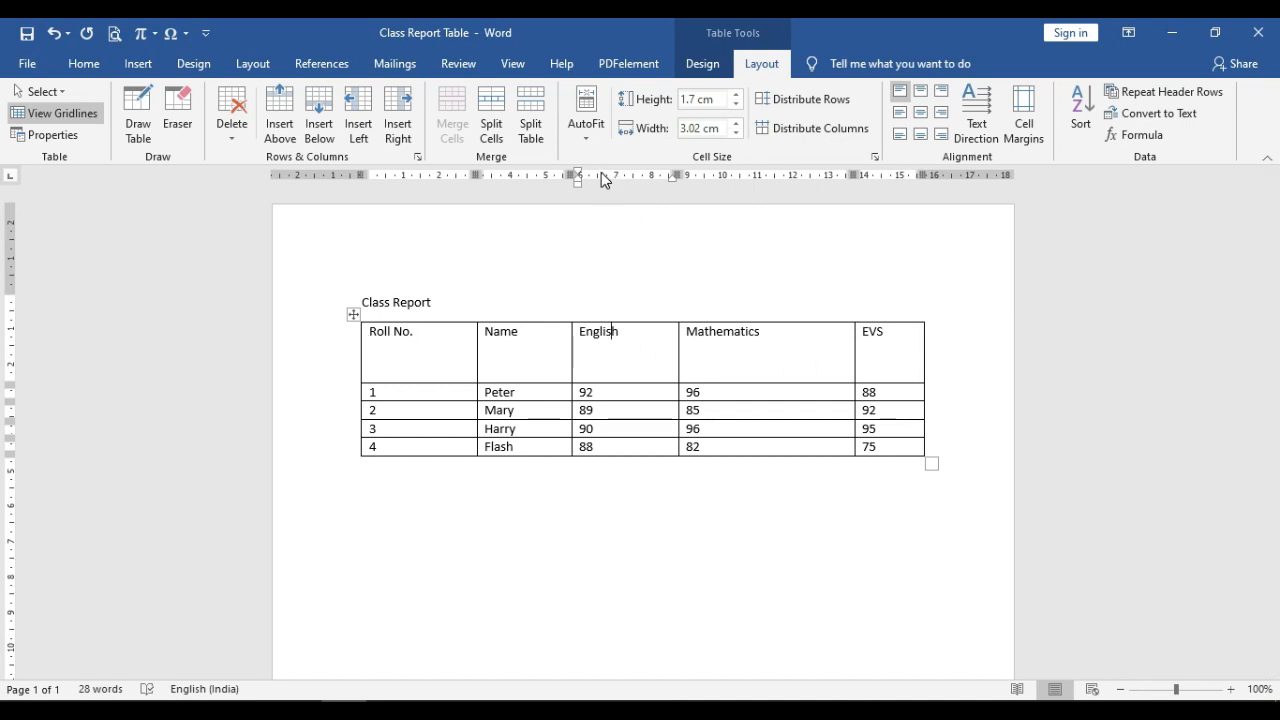
click(593, 143)
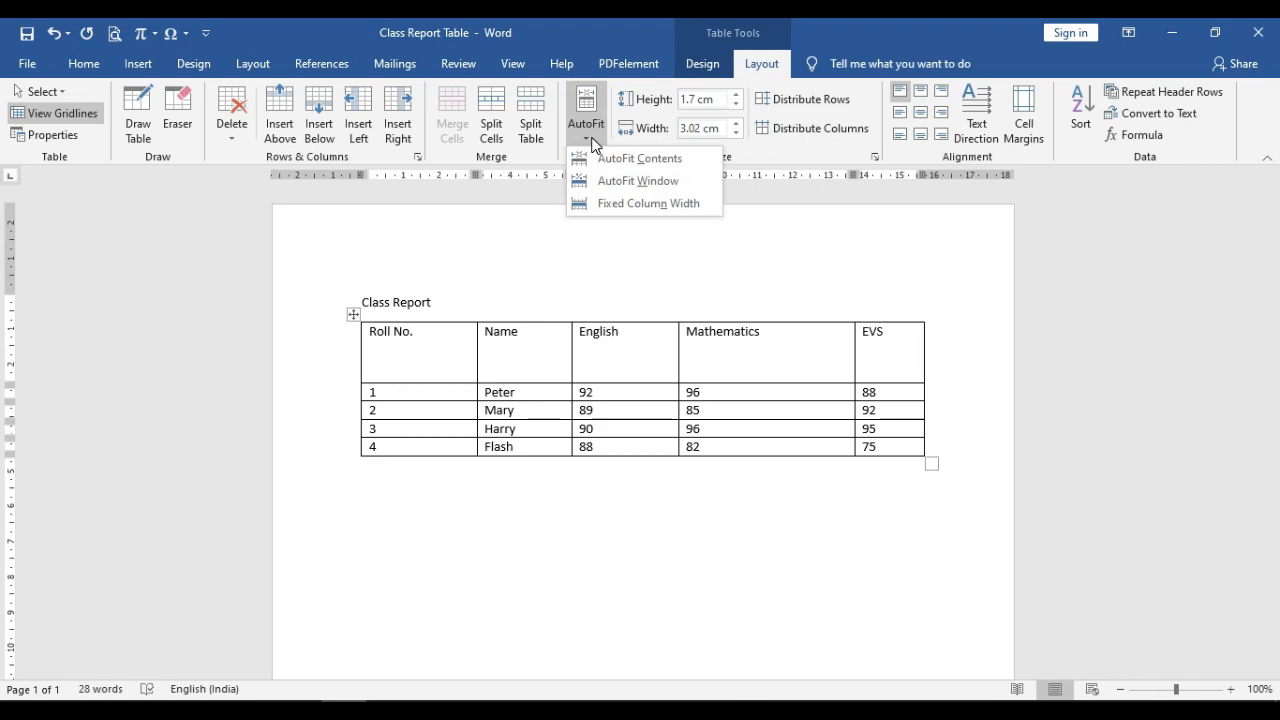
click(607, 204)
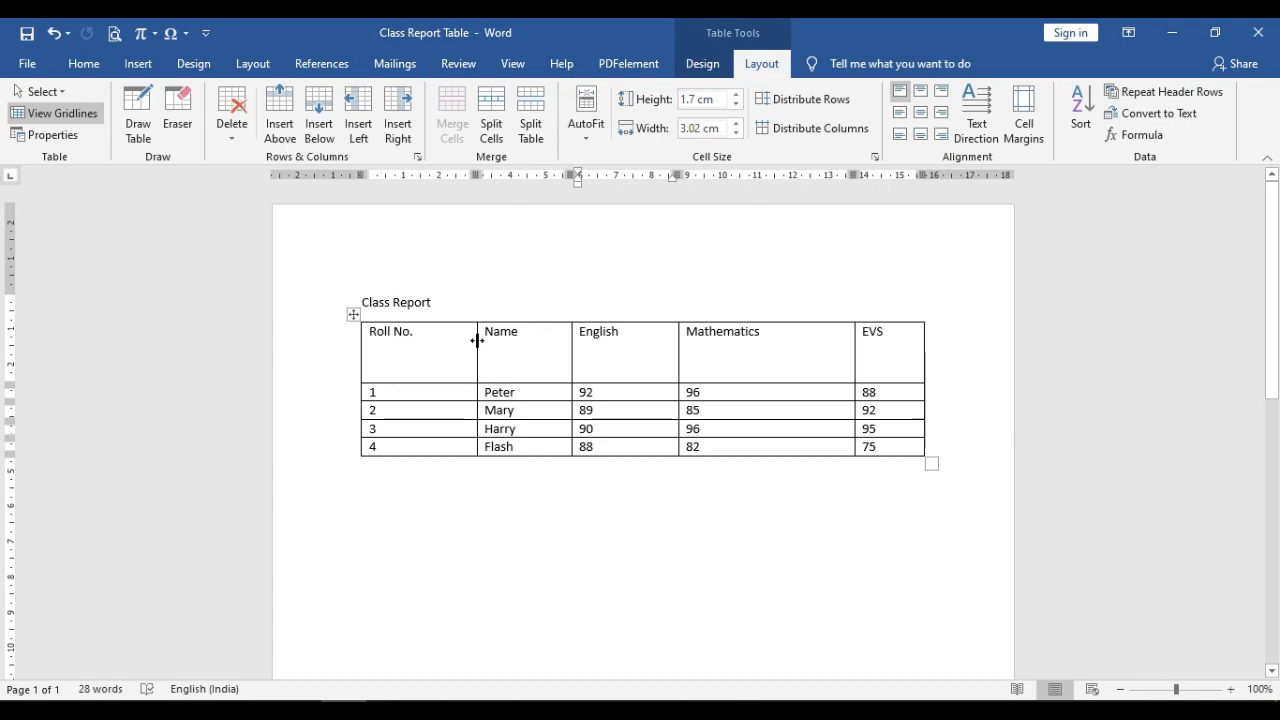
Step: Narrow the Roll No. column to about 1.74 cm and apply fixed column width to the table again
drag(477, 340, 424, 340)
click(424, 339)
click(419, 331)
click(419, 331)
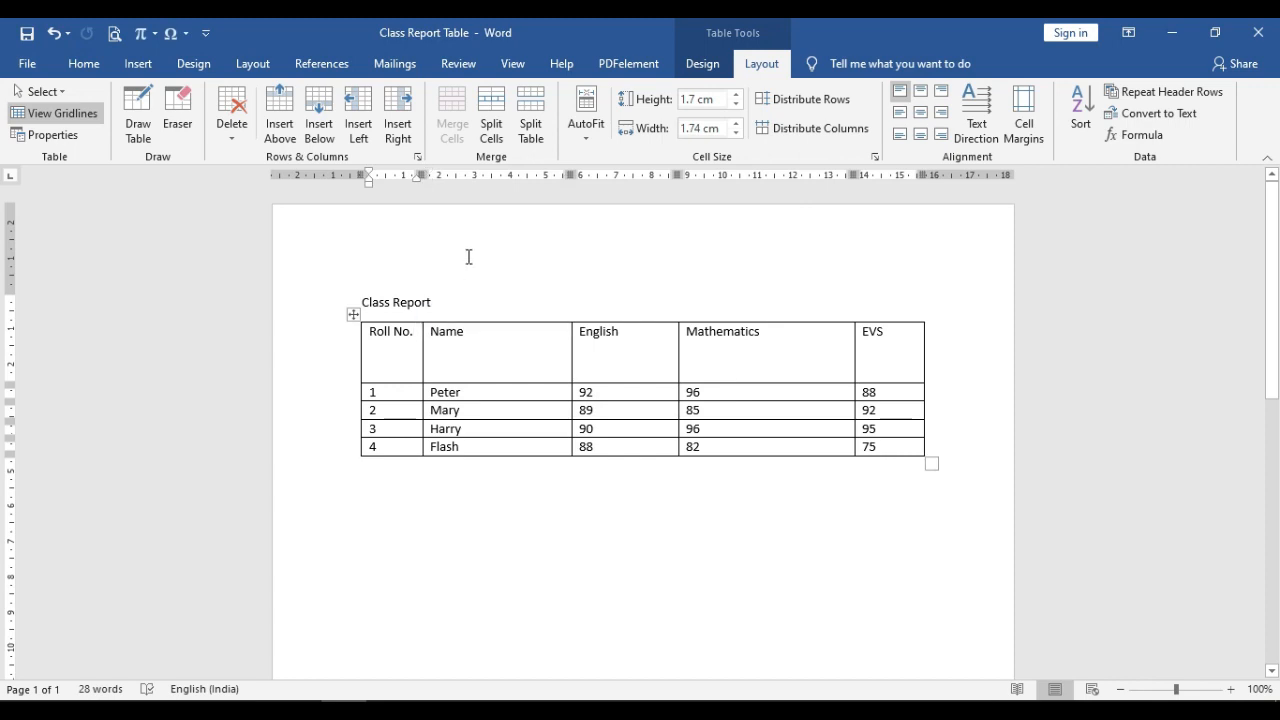
click(586, 128)
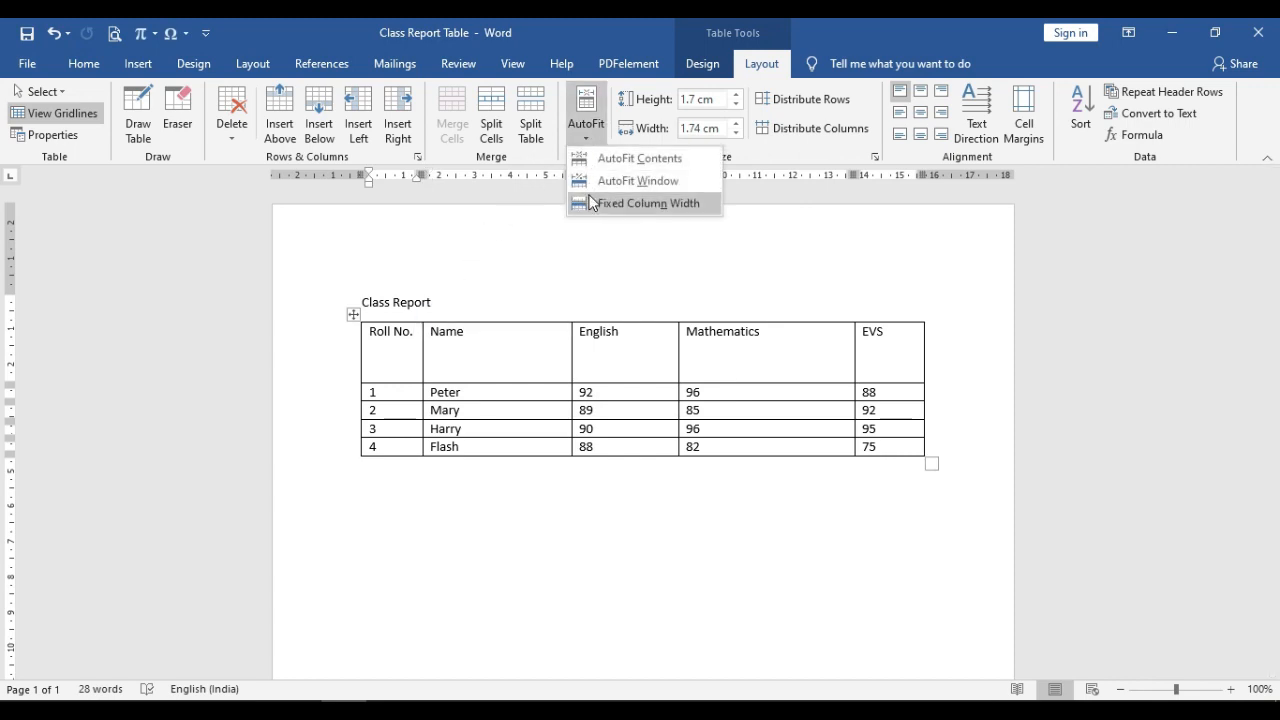
click(592, 204)
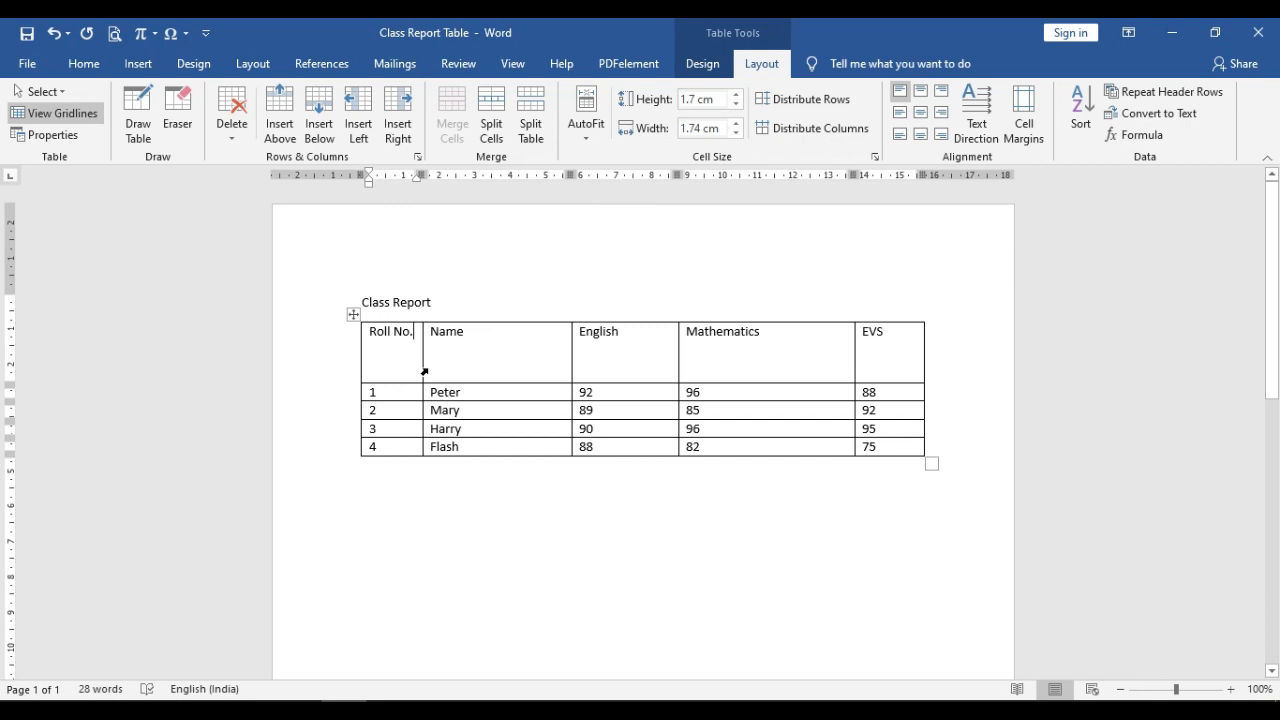
Step: Extend the first column's heading to "Roll No. of the student" and AutoFit the table to its contents
key(Return)
text(of the student)
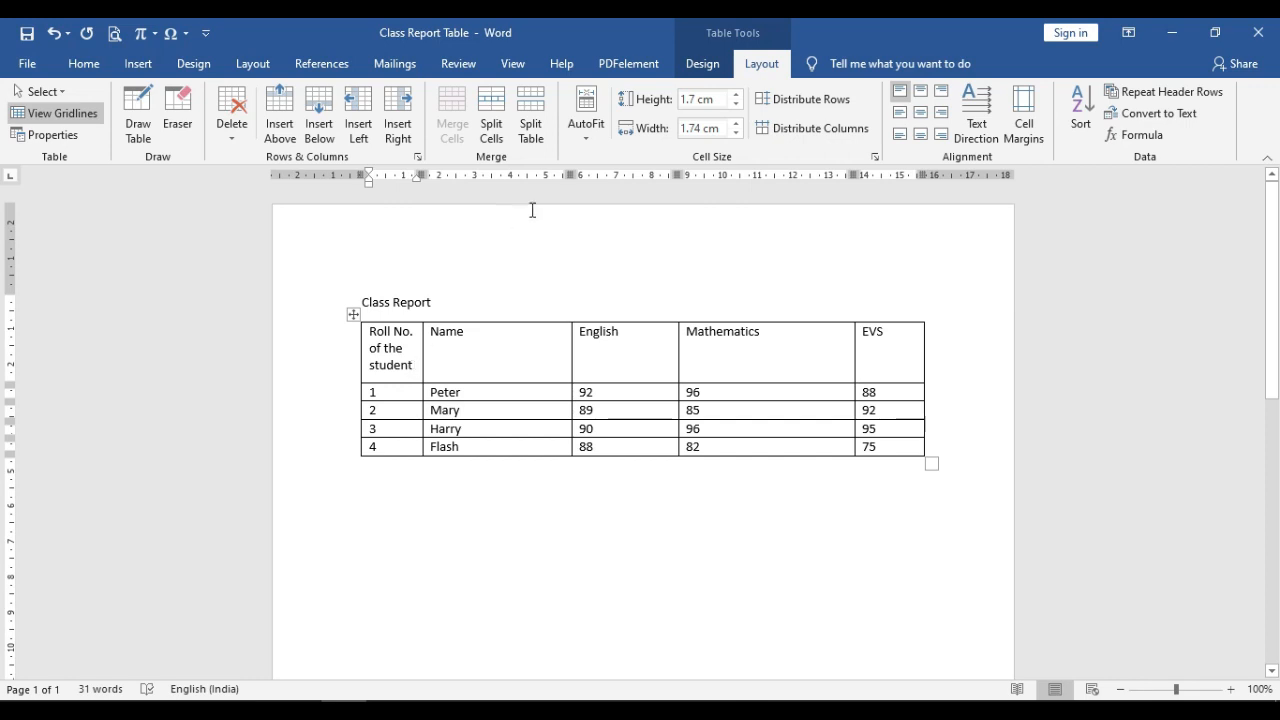
click(588, 135)
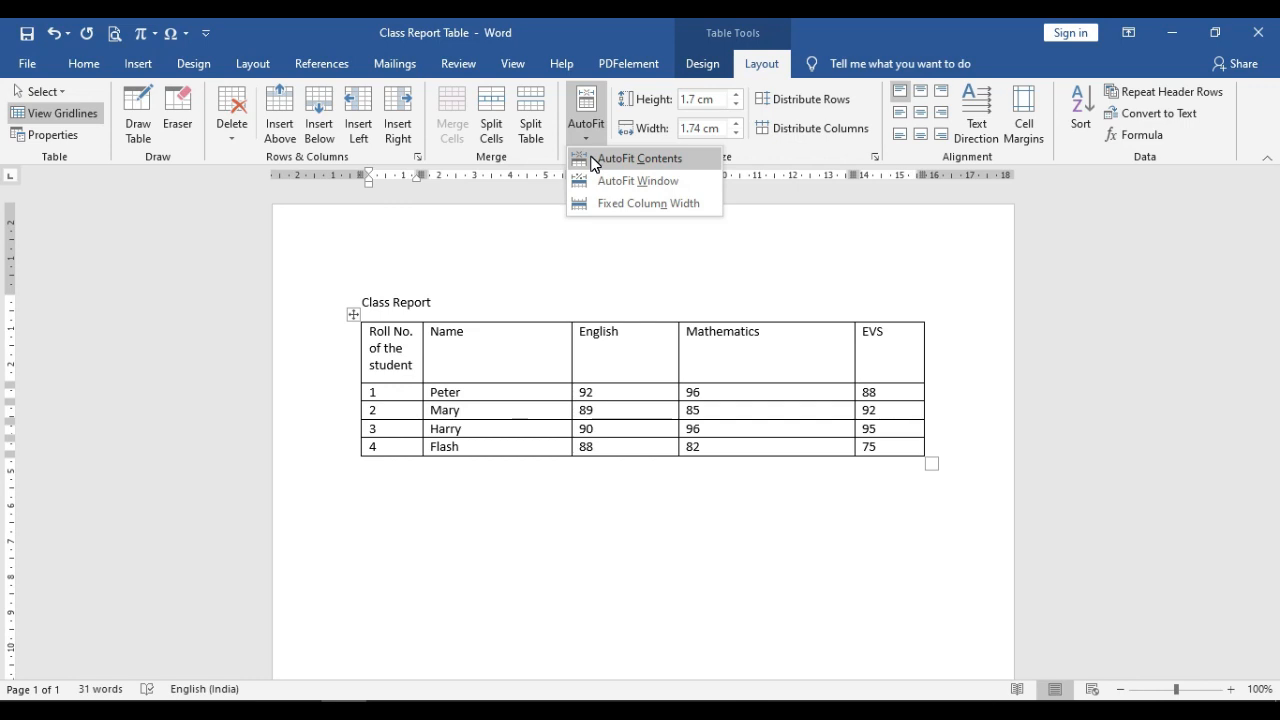
click(594, 160)
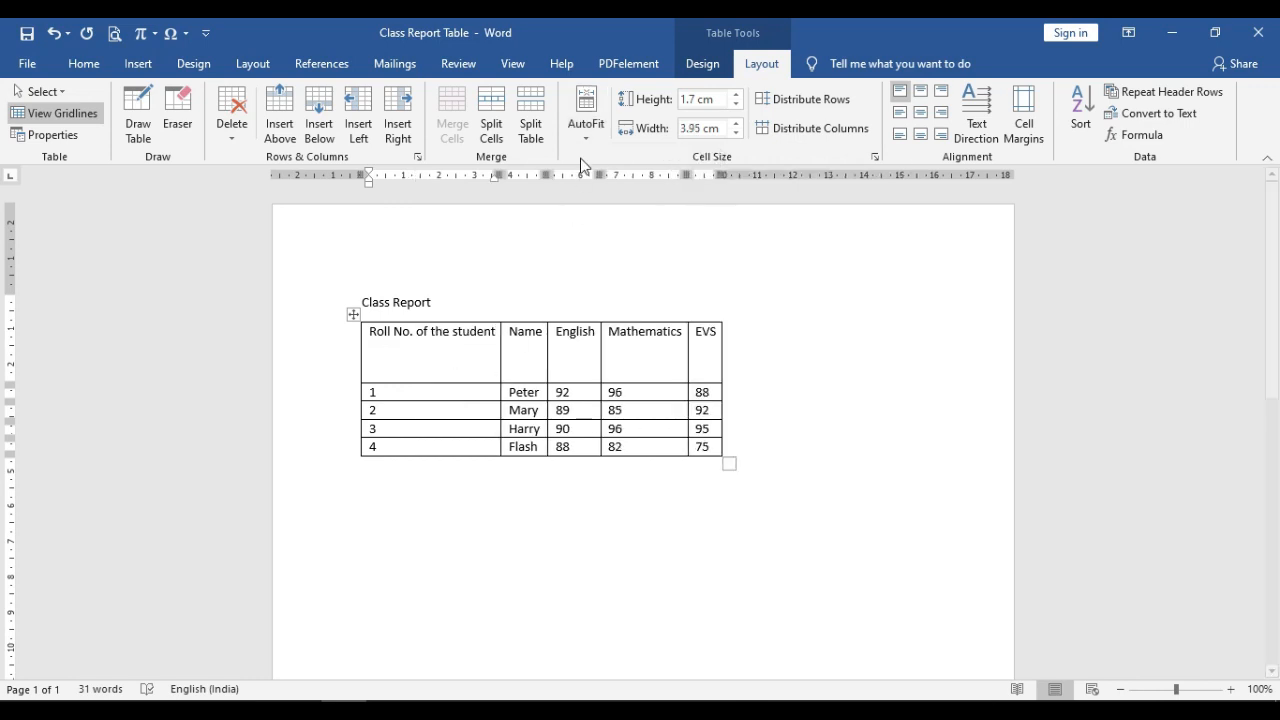
Step: AutoFit the Class Report table to the window width
click(585, 139)
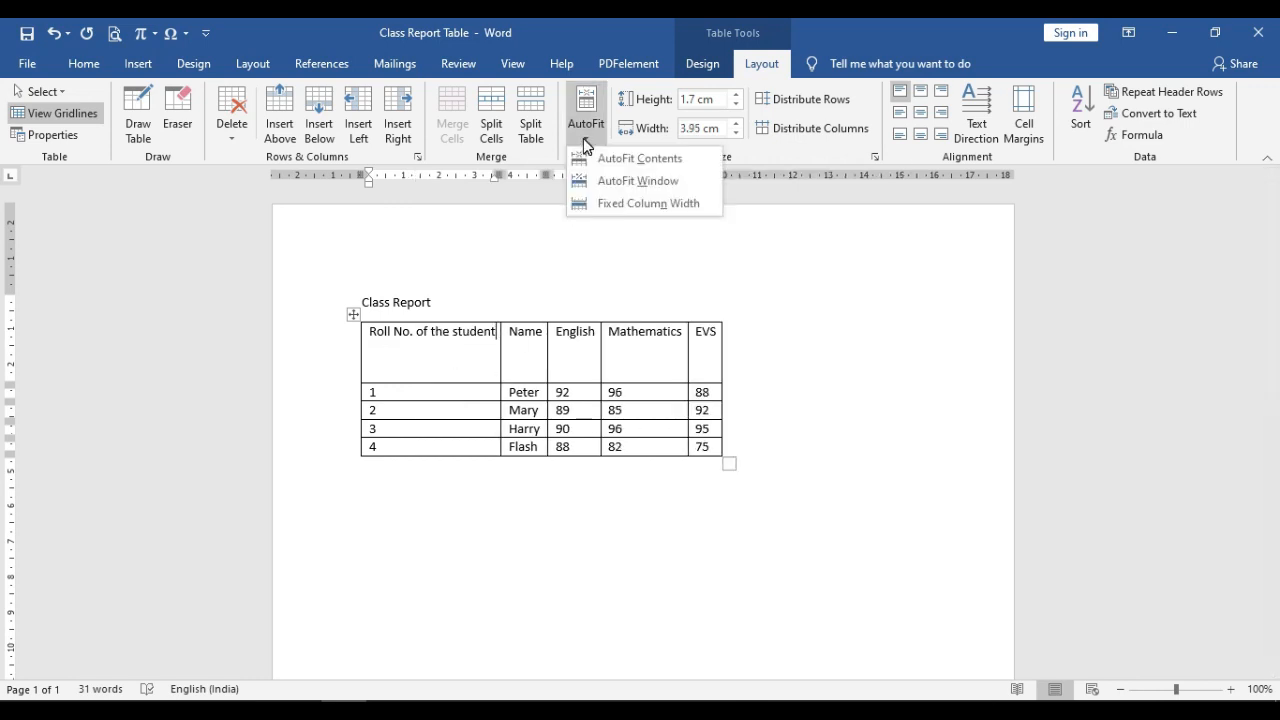
click(586, 189)
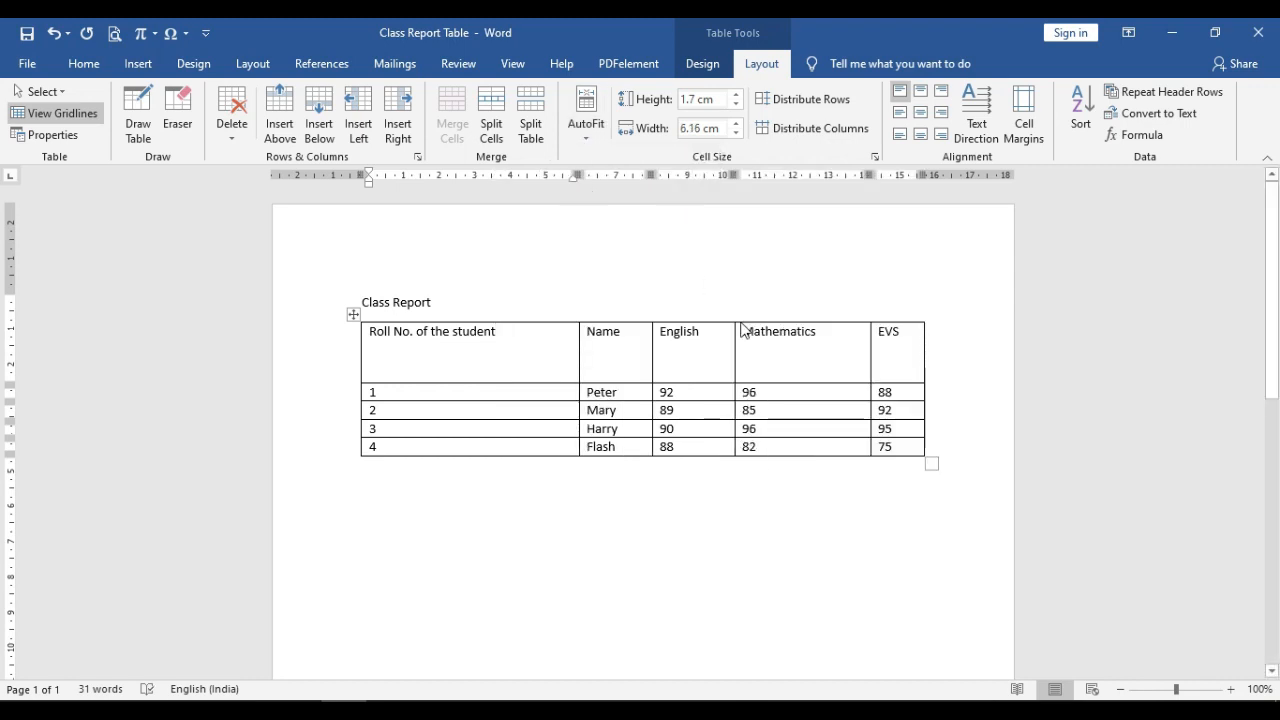
click(596, 133)
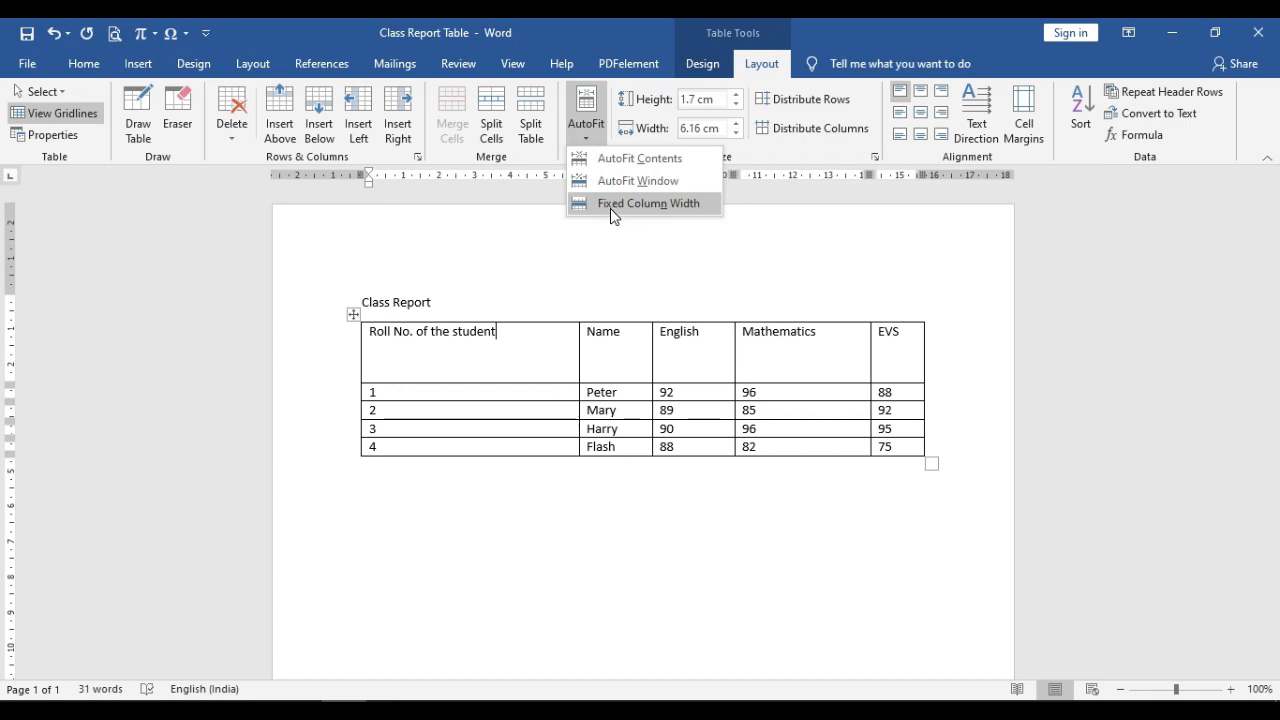
click(584, 111)
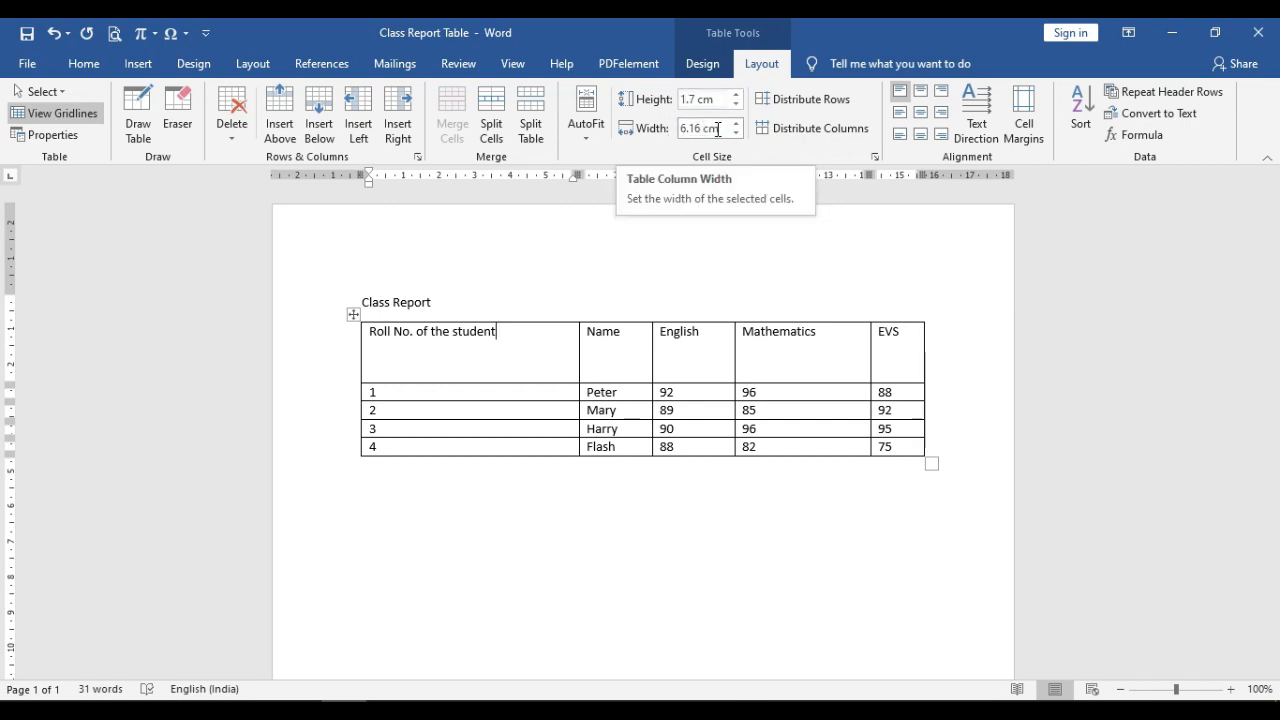
Step: Adjust the header row's height up and down, bringing it to 2.2 cm
click(736, 95)
click(736, 95)
click(736, 95)
click(736, 95)
click(737, 97)
click(737, 97)
click(737, 97)
click(737, 97)
click(736, 110)
click(736, 110)
click(736, 110)
click(736, 110)
click(736, 110)
click(736, 110)
click(736, 110)
click(736, 110)
click(736, 110)
click(736, 110)
click(736, 110)
click(736, 110)
click(736, 110)
click(736, 110)
click(736, 110)
click(736, 95)
click(736, 95)
click(736, 95)
click(736, 95)
click(736, 95)
click(736, 95)
click(736, 95)
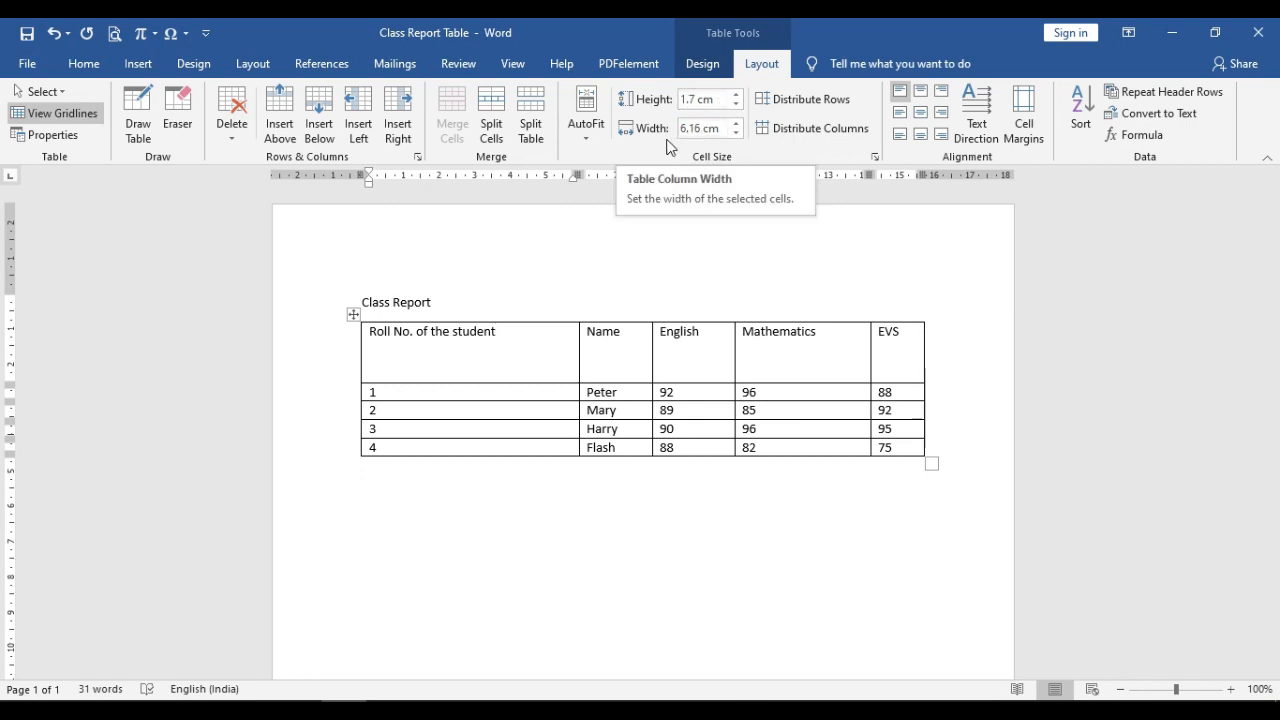
click(735, 93)
click(735, 93)
click(735, 93)
click(735, 93)
click(735, 93)
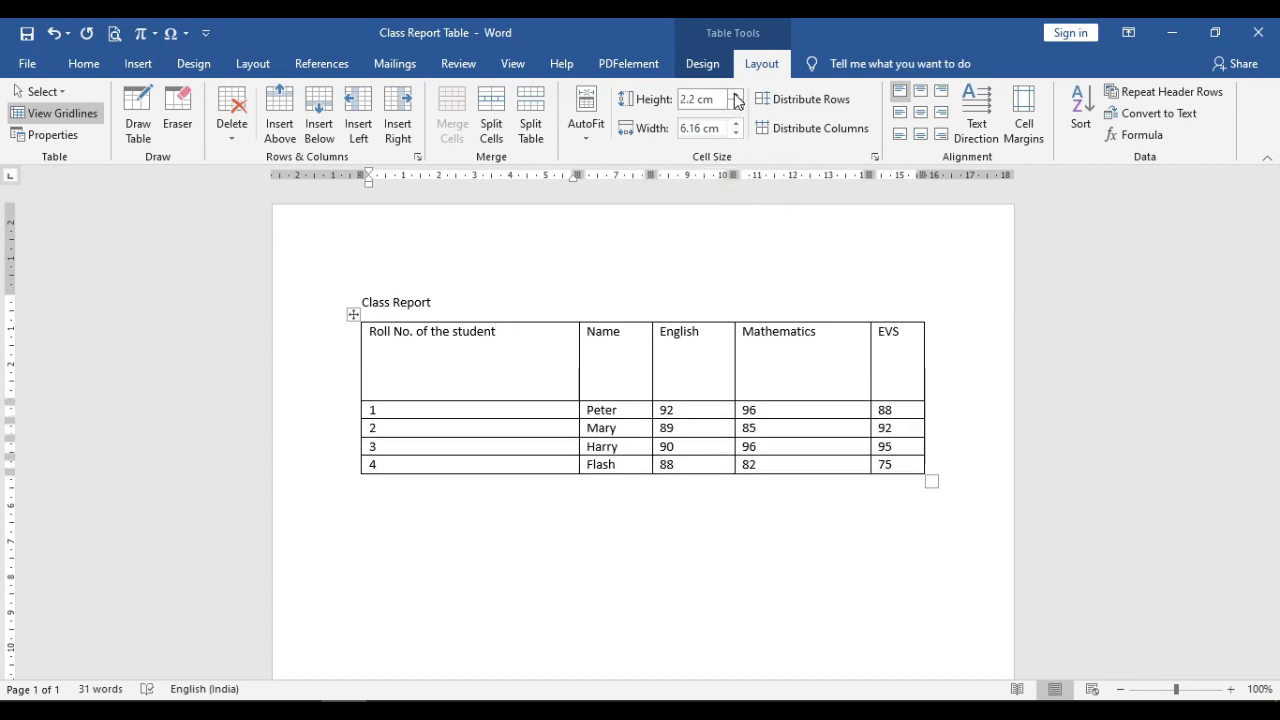
Step: Reduce the height of the table's header row to 1.4 cm
click(736, 106)
click(736, 106)
click(736, 106)
click(736, 106)
click(736, 106)
click(736, 106)
click(736, 106)
click(736, 106)
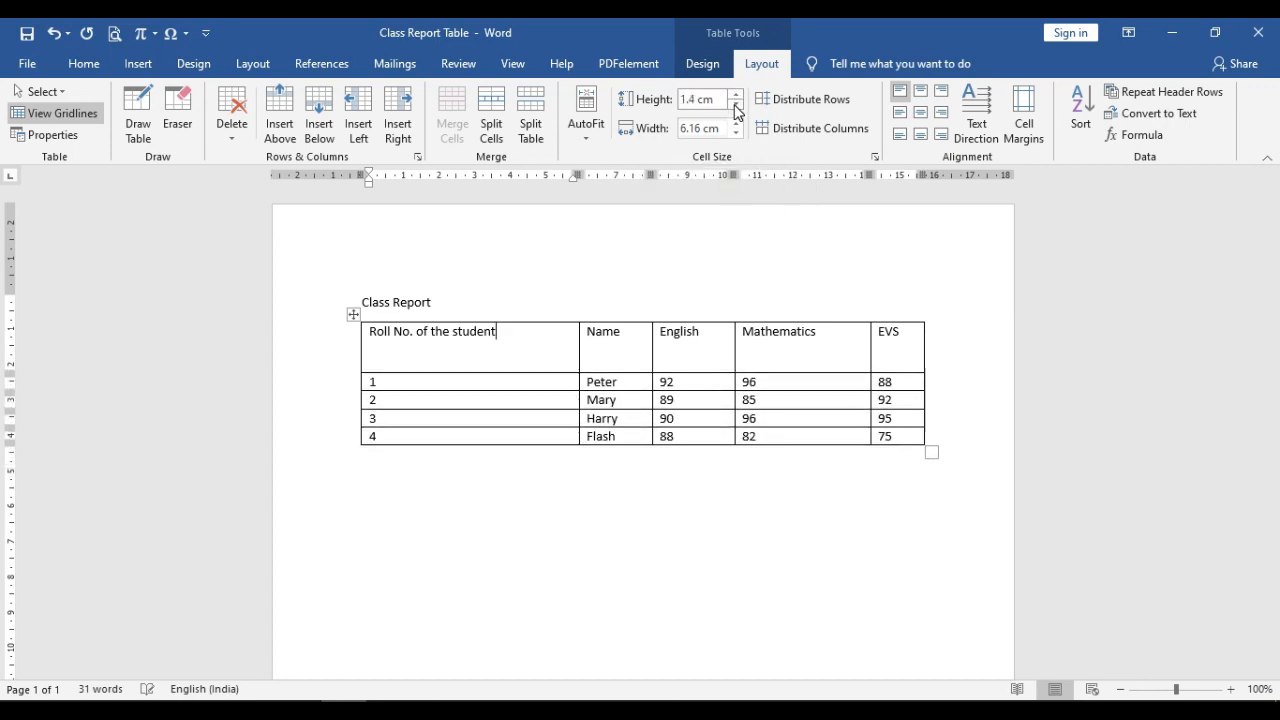
Step: Set the width of the "Roll No. of the student" column to 5.5 cm
click(735, 123)
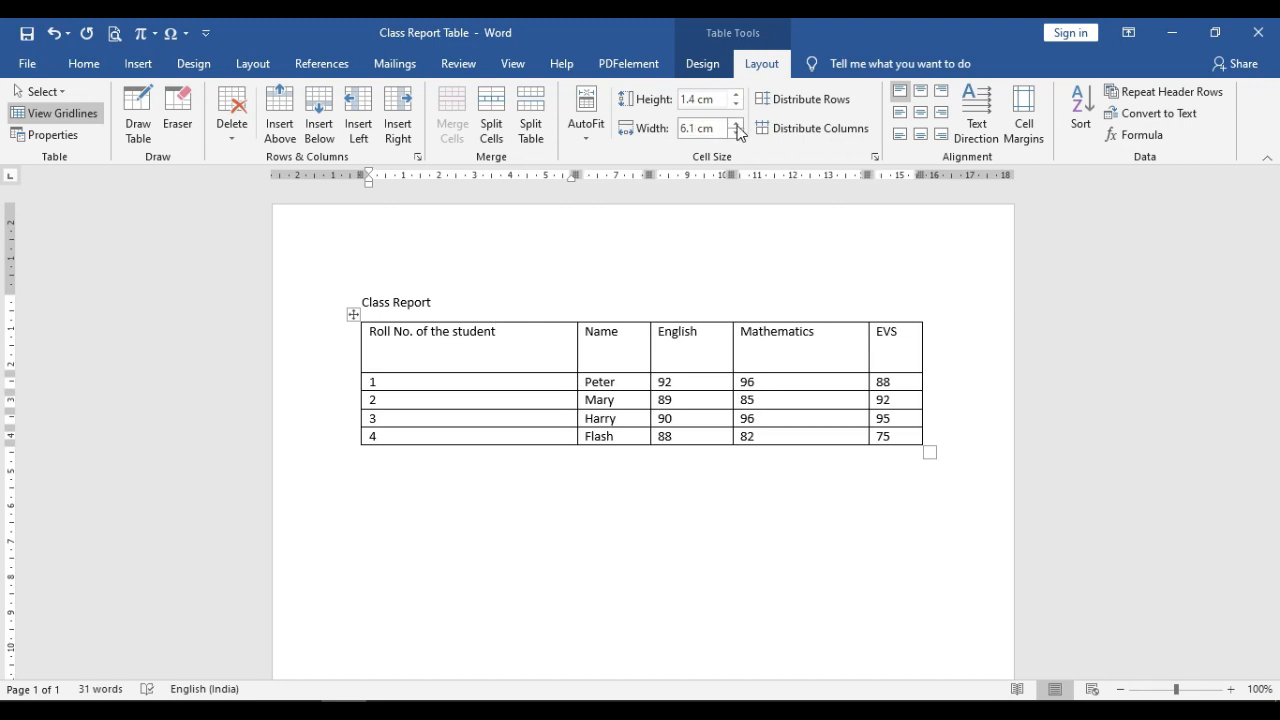
click(737, 125)
click(737, 125)
click(737, 125)
click(737, 125)
click(737, 135)
click(737, 135)
click(737, 135)
click(737, 135)
click(737, 135)
click(737, 135)
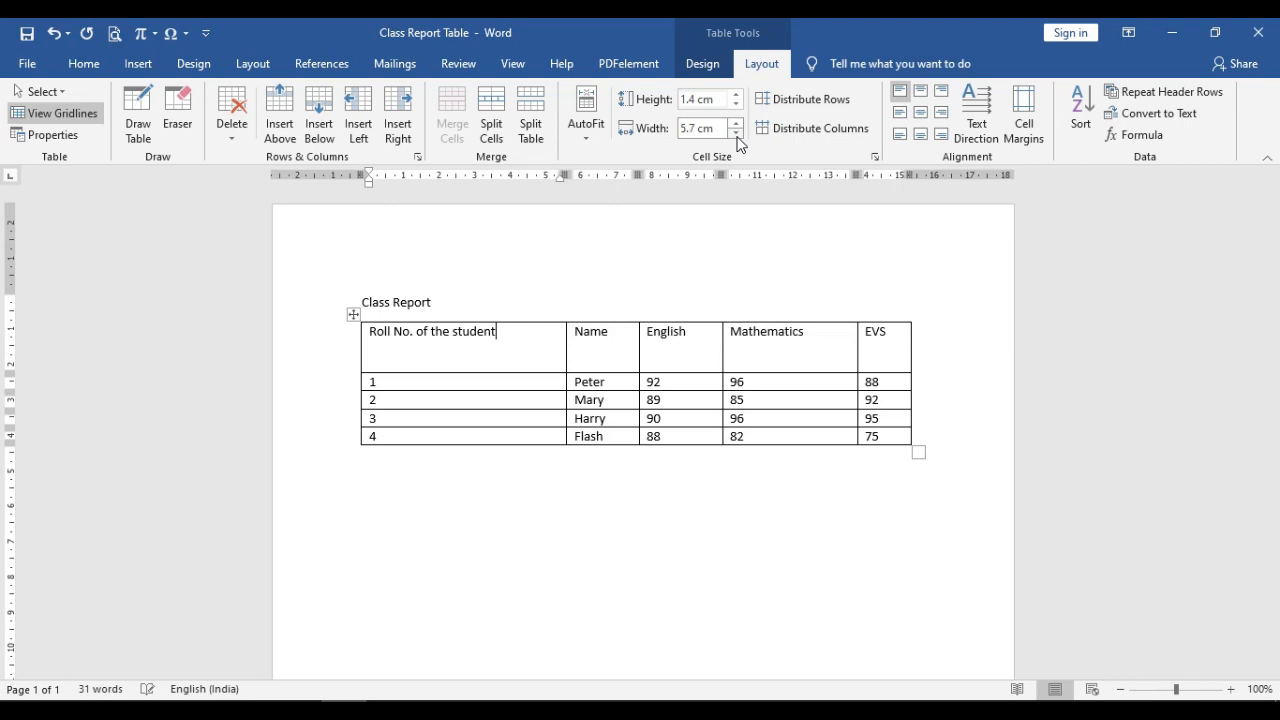
click(737, 135)
click(737, 135)
click(737, 135)
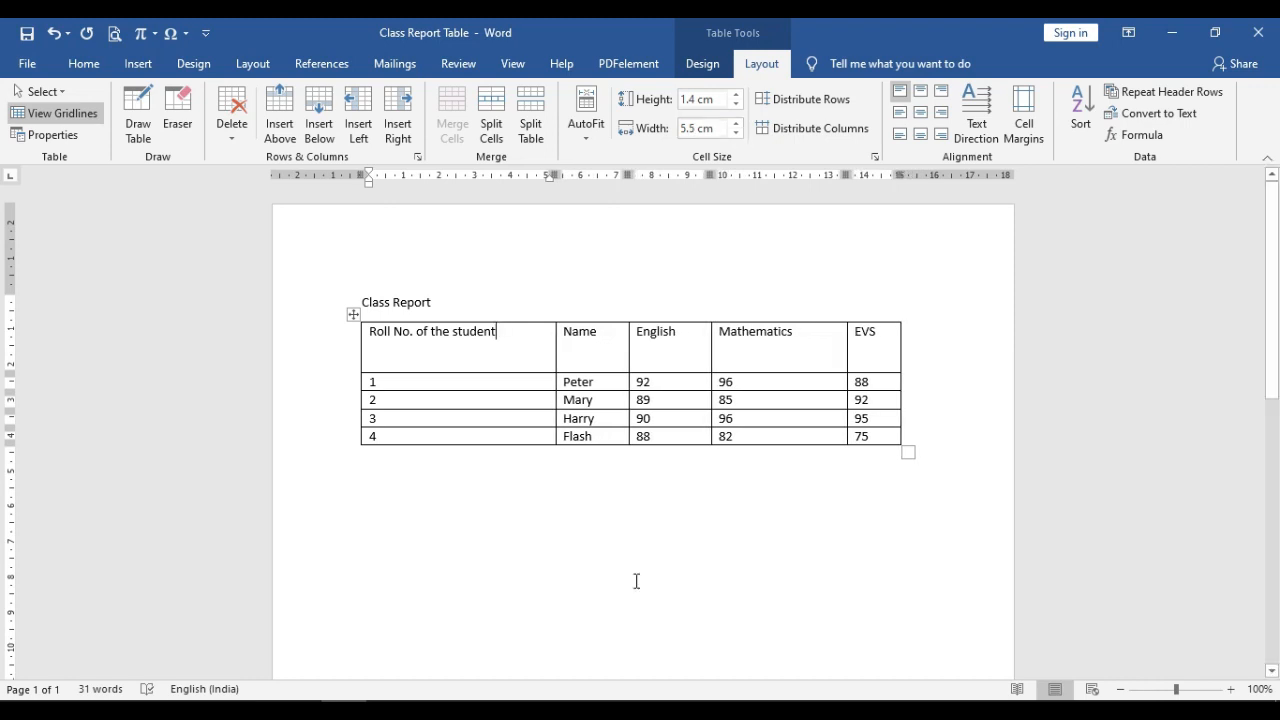
Step: Distribute the table's rows evenly in height and its columns evenly in width
click(803, 98)
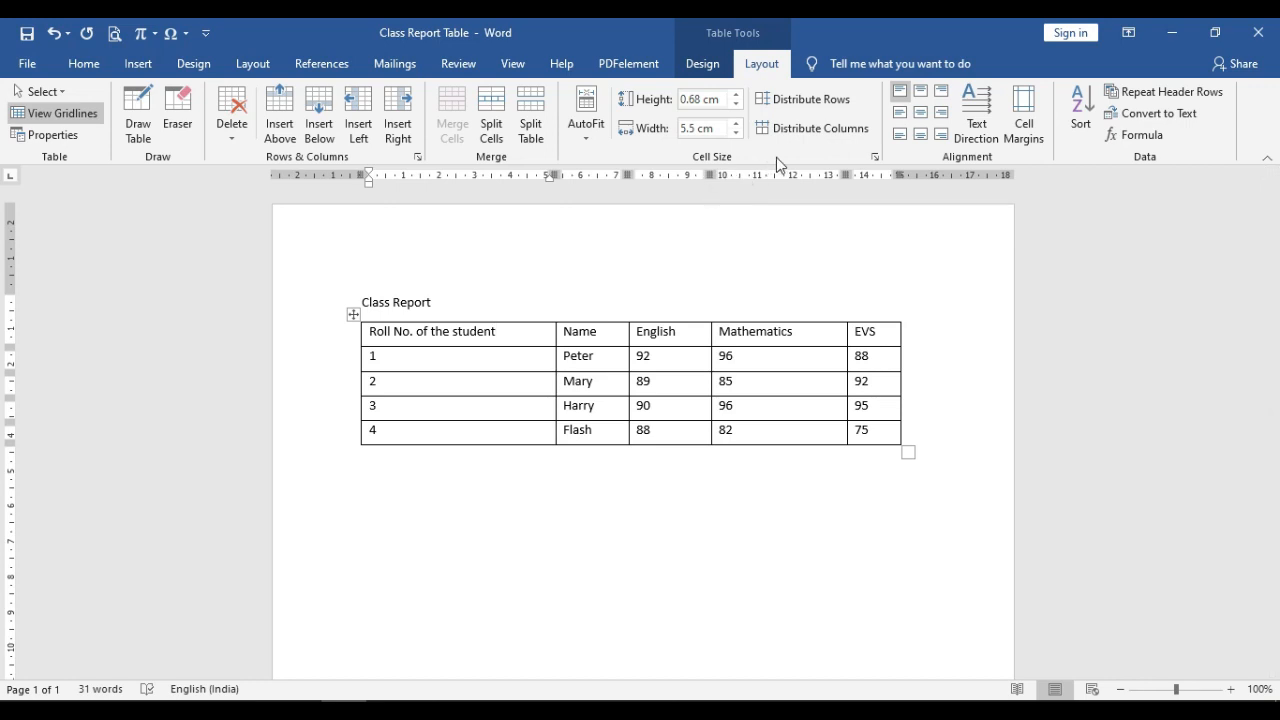
click(827, 140)
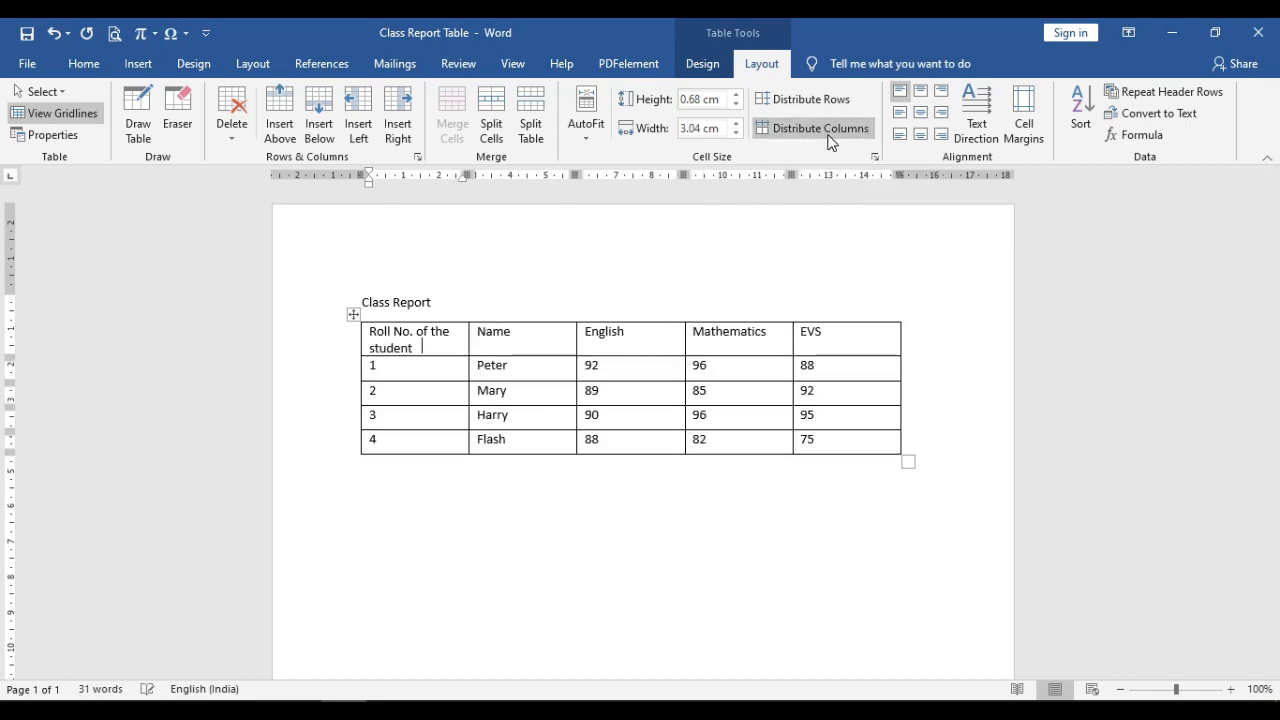